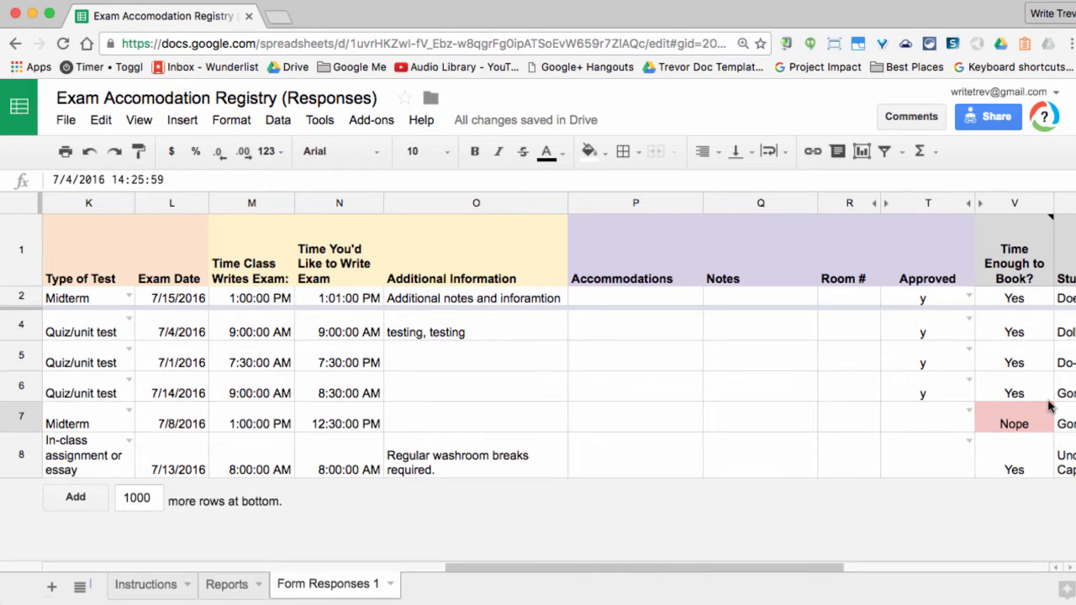
Step: Examine the Time Enough to Book? formula in row 2 of the form responses and view the Reports sheet
{"action": "left_click", "coordinate": [1032, 301]}
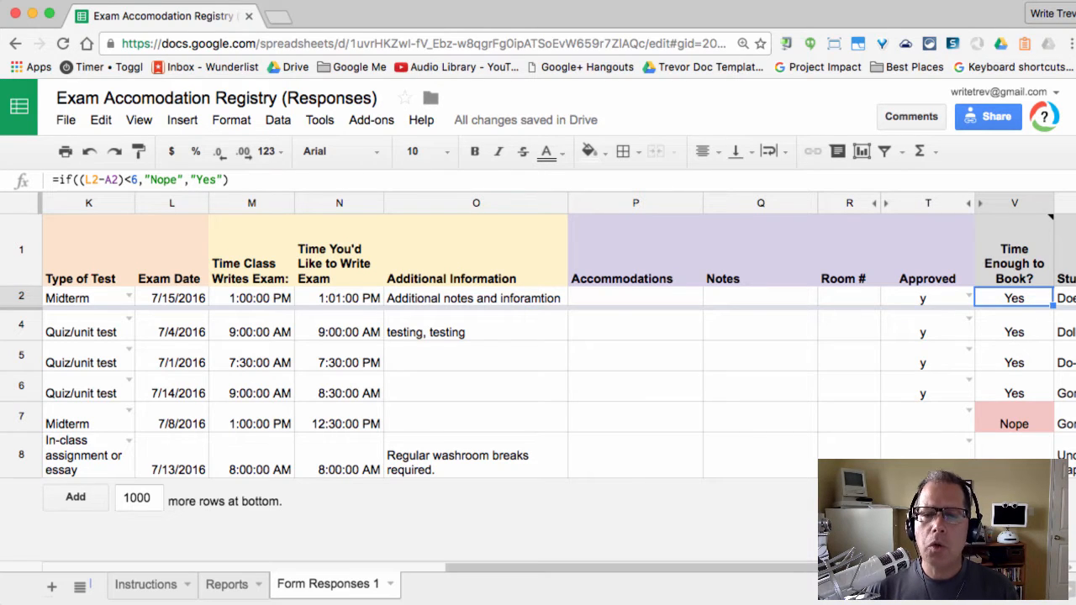
{"action": "left_click", "coordinate": [222, 593]}
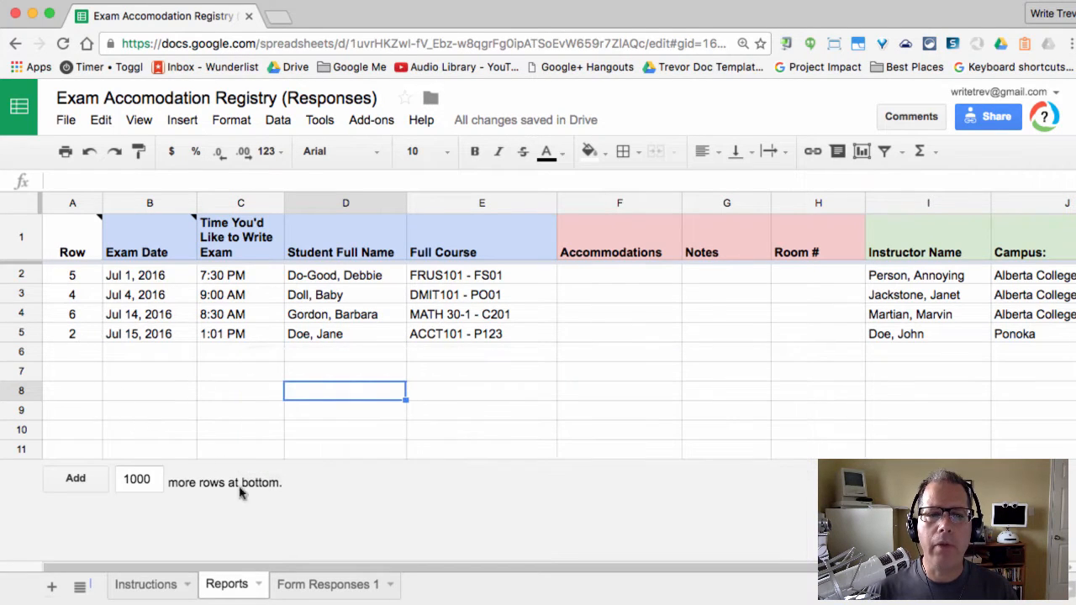
Step: Mark the row 8 request on Form Responses 1 as approved with y, and check the Reports sheet
{"action": "left_click", "coordinate": [332, 583]}
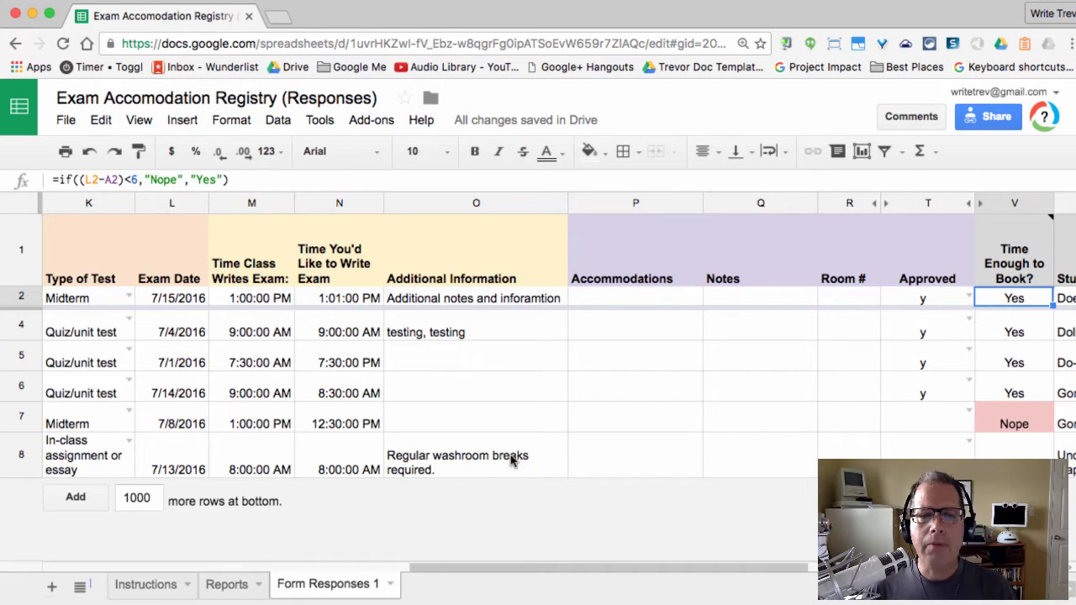
{"action": "left_click", "coordinate": [924, 445]}
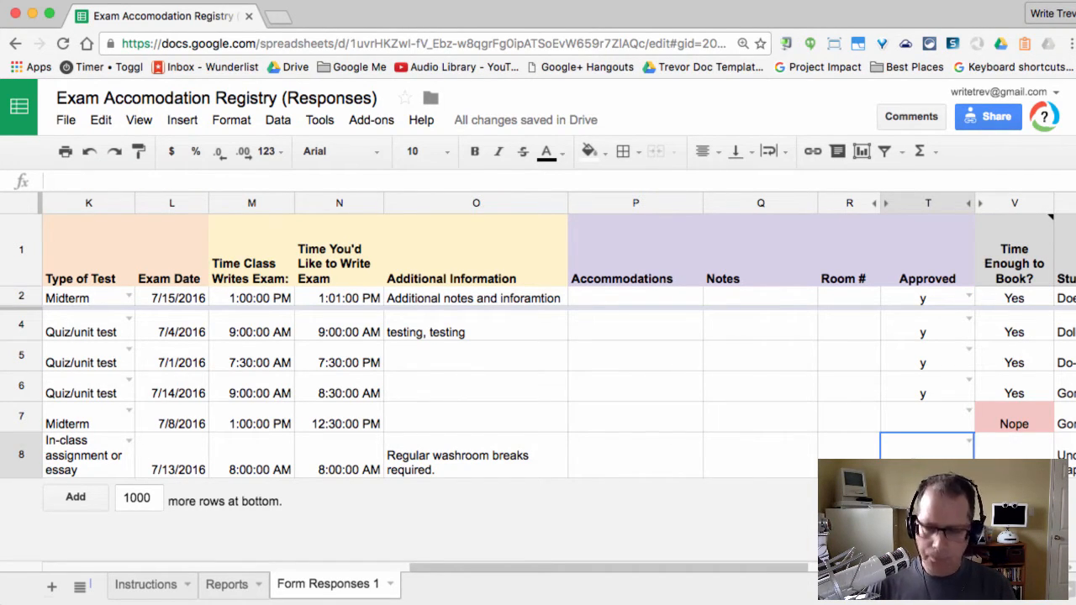
{"action": "type", "text": "y"}
{"action": "key", "text": "Left"}
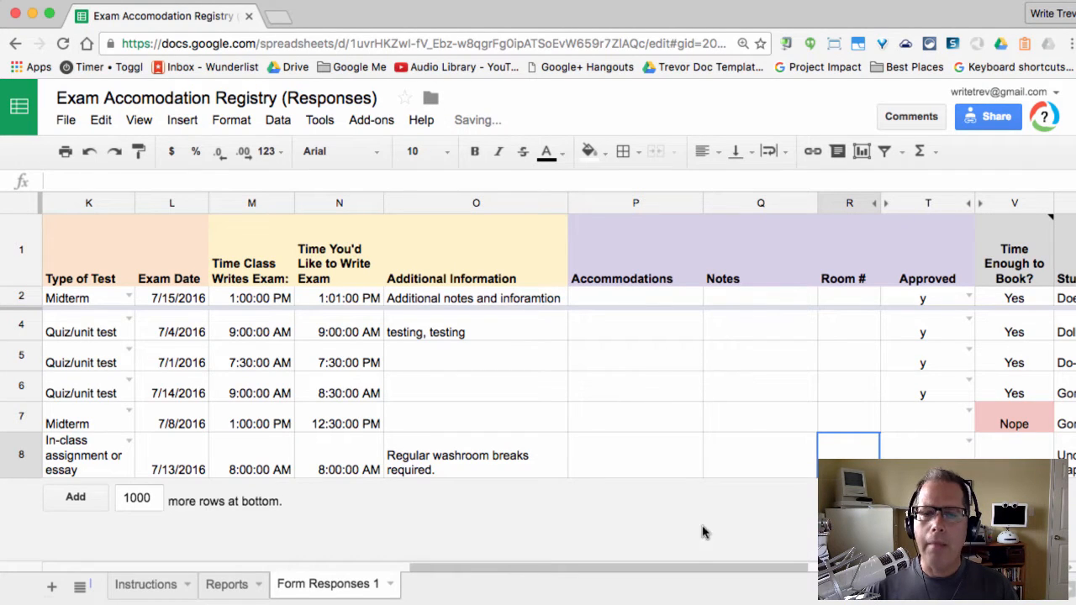
{"action": "left_click", "coordinate": [240, 585]}
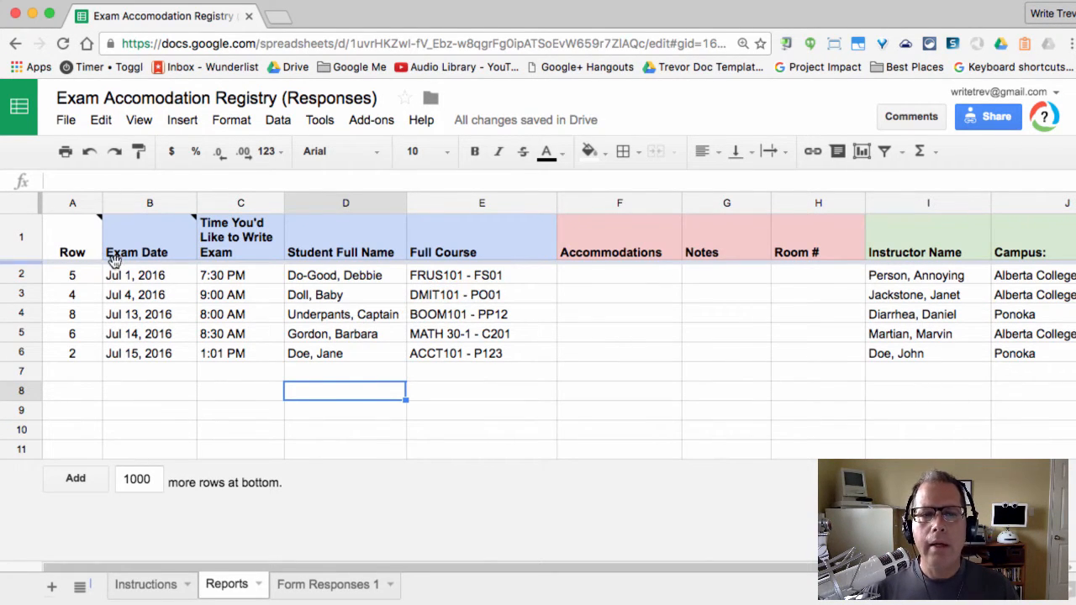
{"action": "mouse_move", "coordinate": [76, 254]}
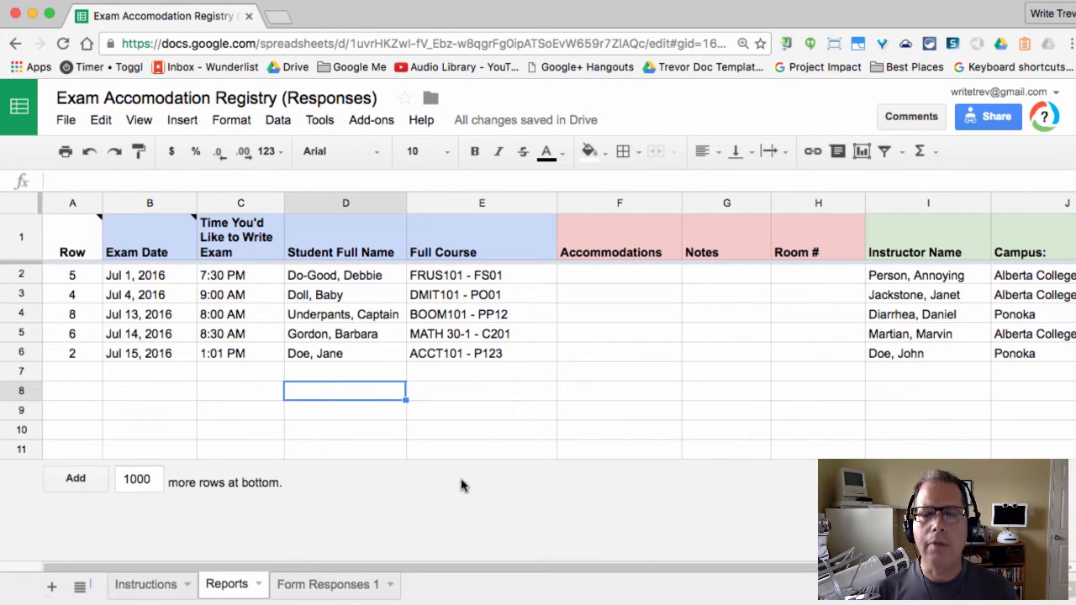
Step: Approve the row 7 midterm request on Form Responses 1 by entering y in its Approved cell
{"action": "left_click", "coordinate": [332, 584]}
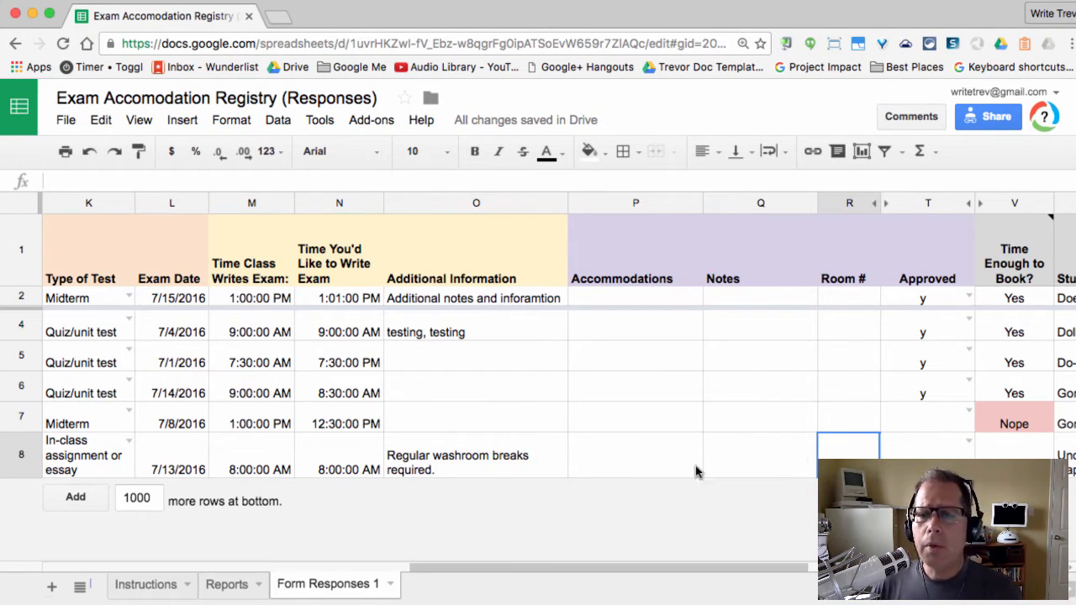
{"action": "left_click", "coordinate": [916, 424]}
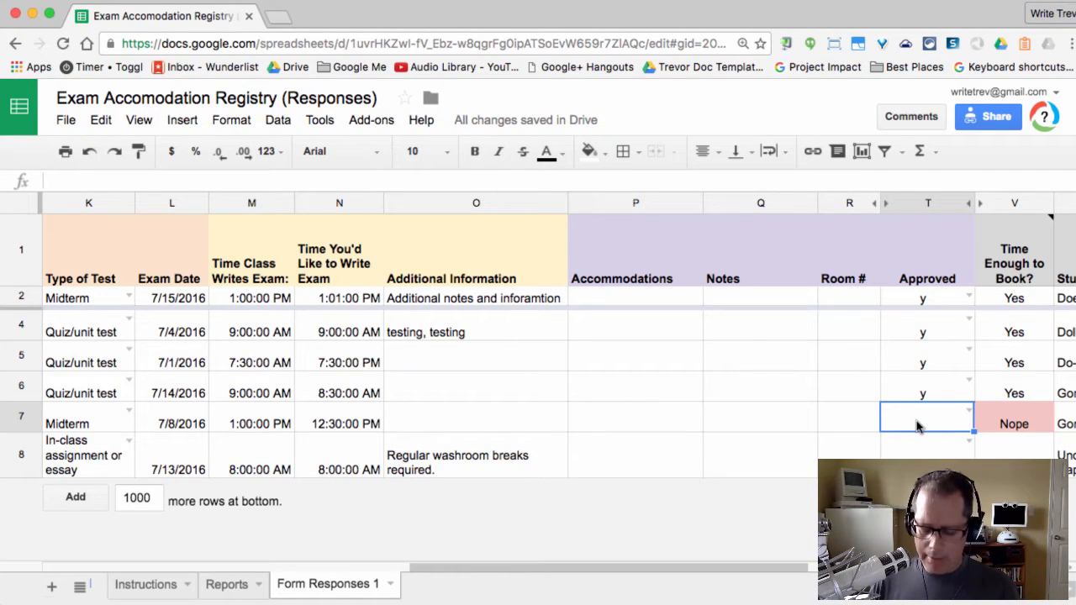
{"action": "type", "text": "y"}
{"action": "key", "text": "Return"}
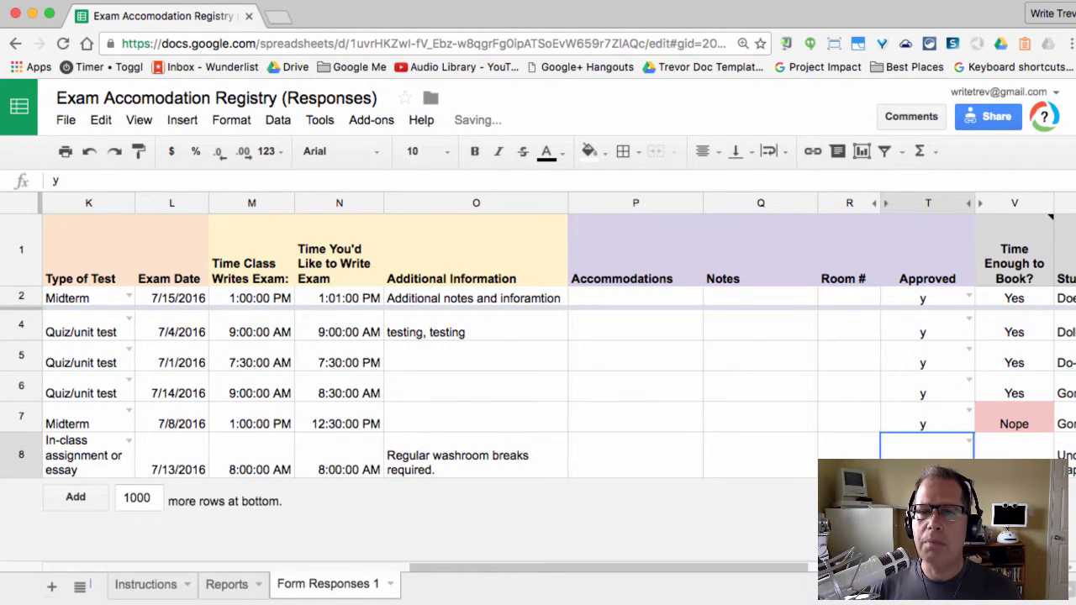
Step: Enter the accommodations "Low light" for row 7 and "Regular breaks" for row 8
{"action": "left_click", "coordinate": [637, 424]}
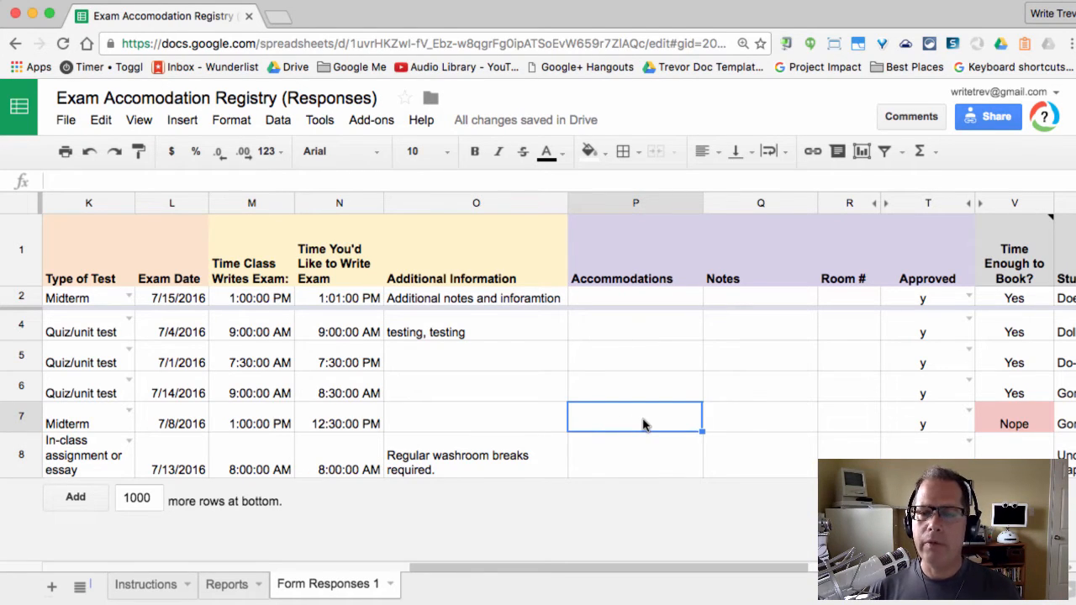
{"action": "type", "text": "Low light"}
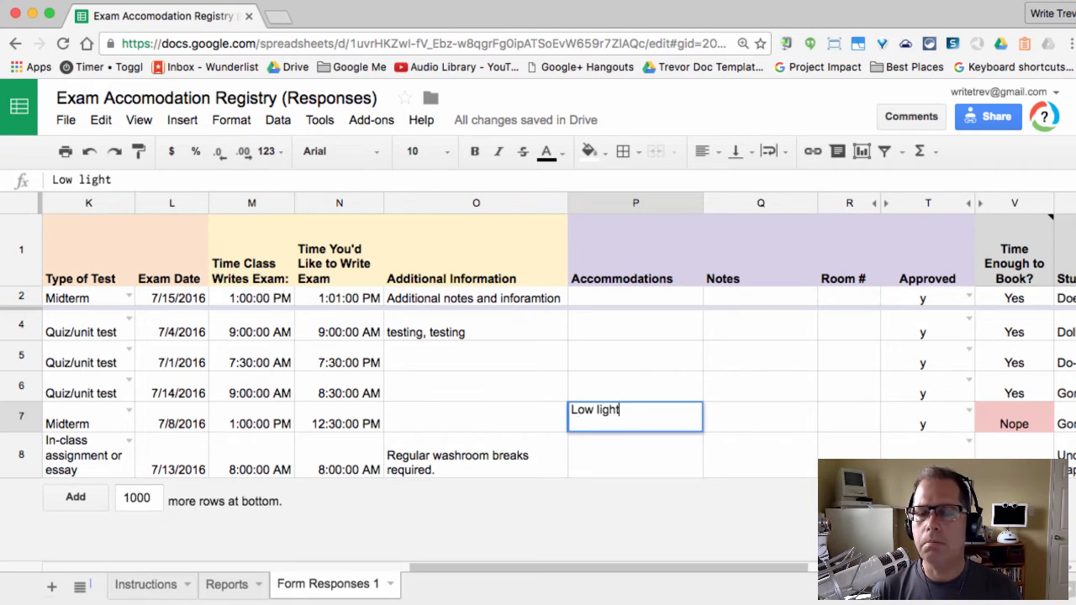
{"action": "left_click", "coordinate": [639, 469]}
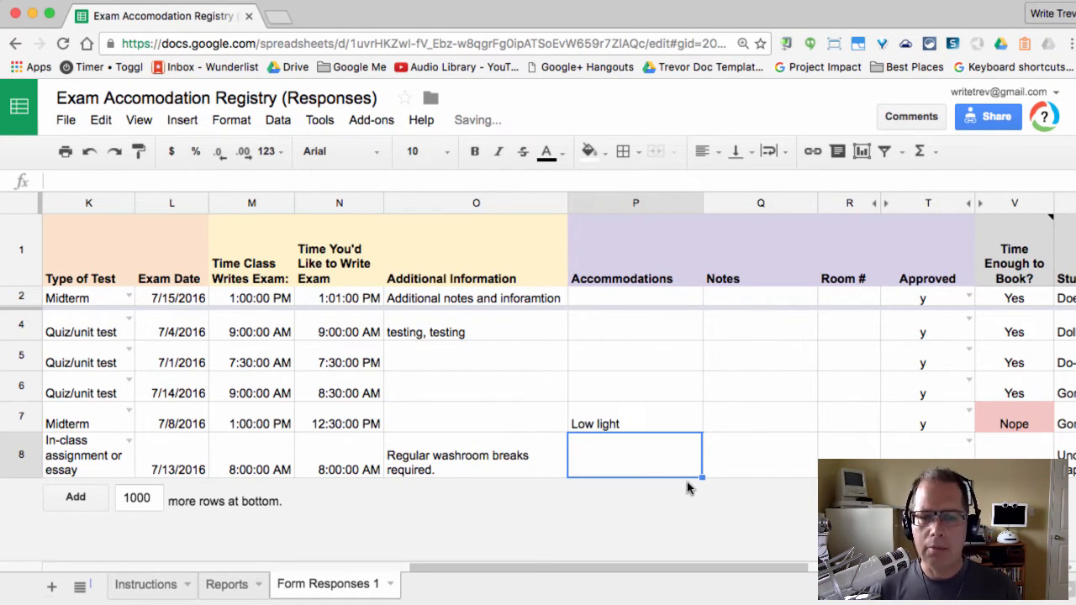
{"action": "type", "text": "Regu"}
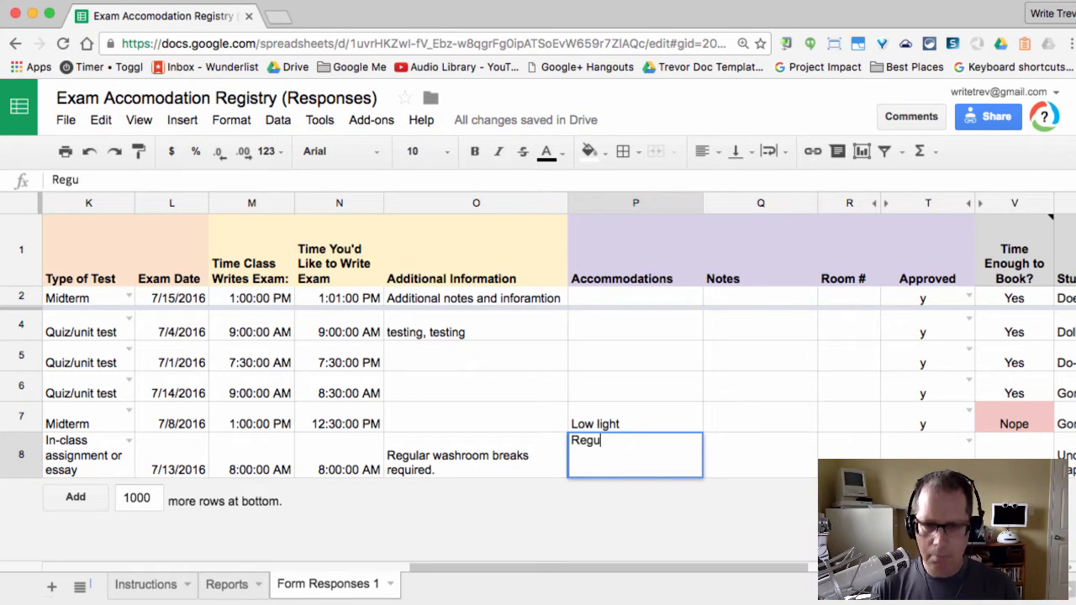
{"action": "type", "text": "lar breaks"}
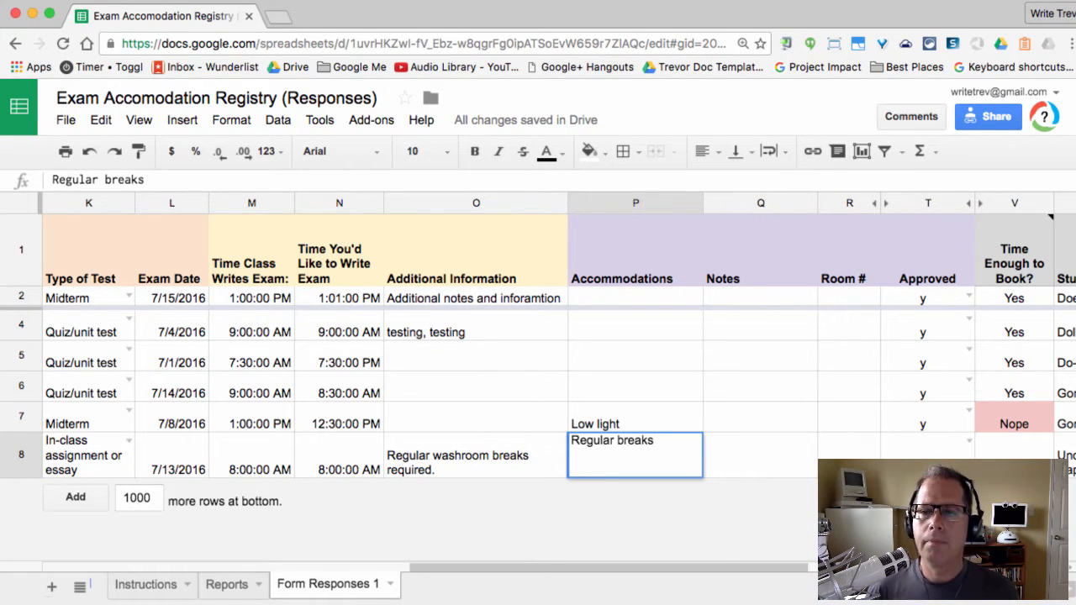
{"action": "key", "text": "Tab"}
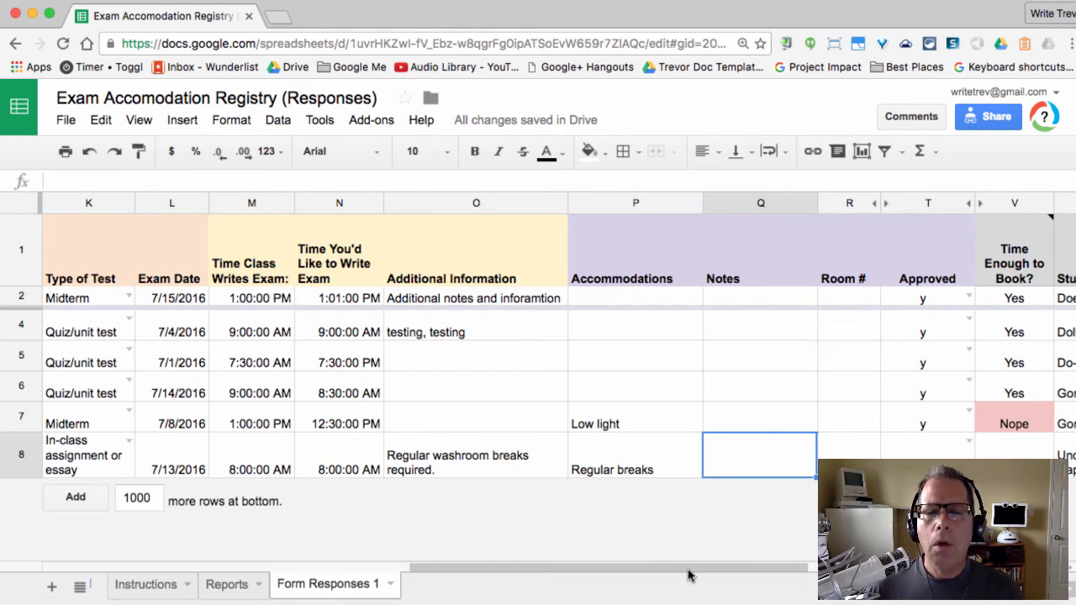
Step: Examine the Student Full Name formula in row 2, its source first and last name columns, and the names on the Reports sheet
{"action": "left_click_drag", "start_coordinate": [689, 570], "coordinate": [857, 570]}
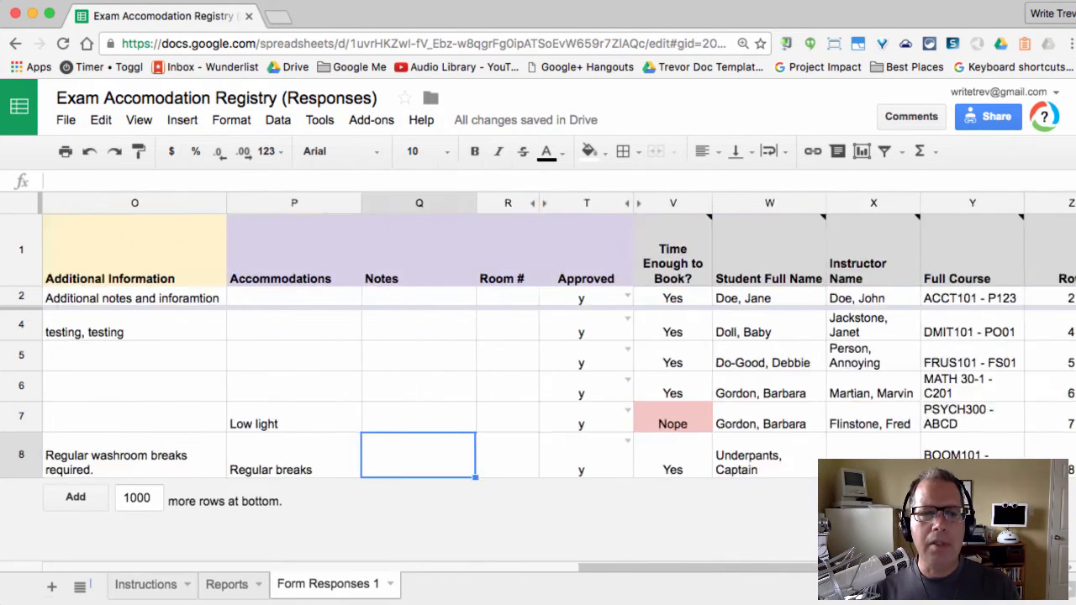
{"action": "left_click_drag", "start_coordinate": [714, 570], "coordinate": [930, 569]}
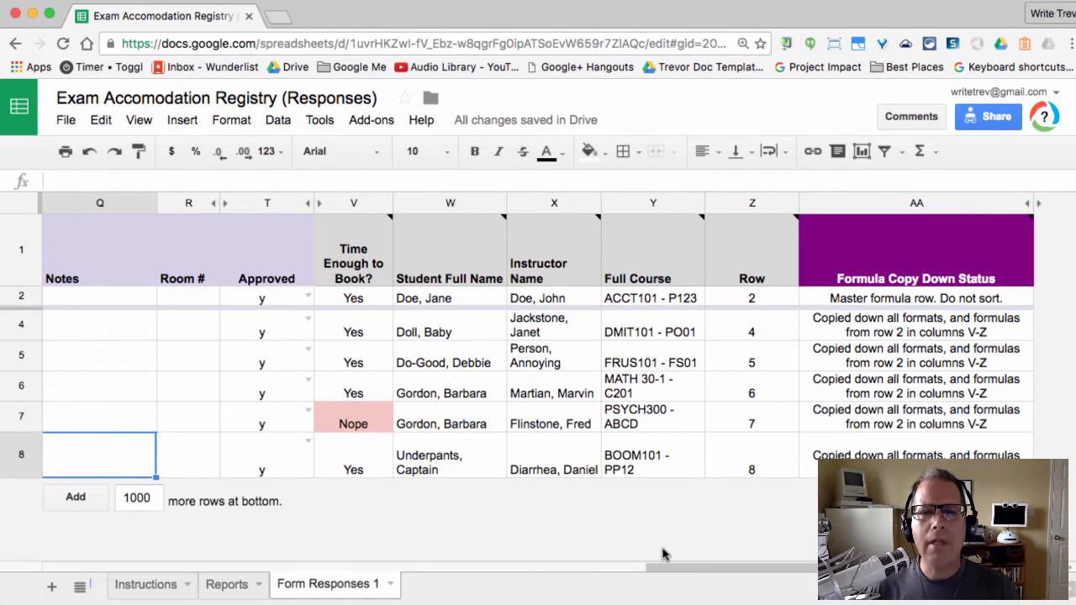
{"action": "left_click", "coordinate": [449, 301]}
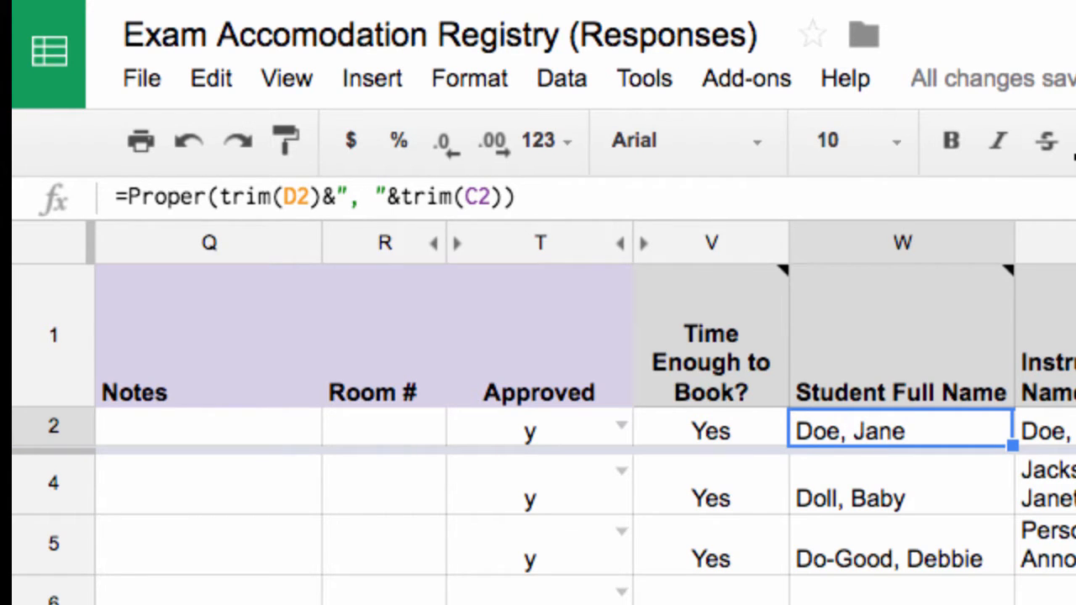
{"action": "scroll", "coordinate": [537, 378], "scroll_direction": "left", "scroll_amount": 10}
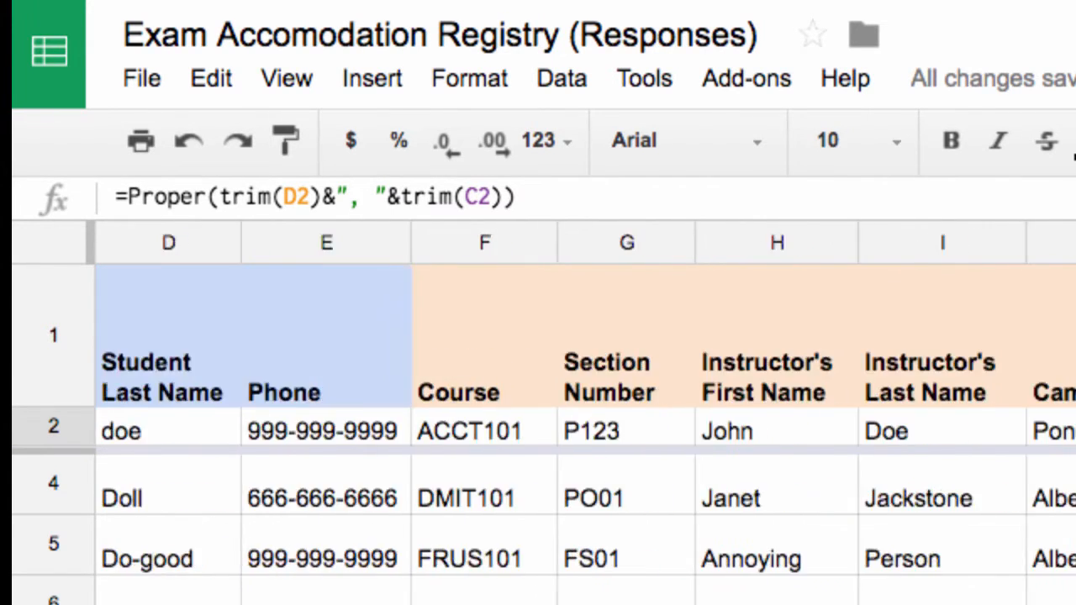
{"action": "scroll", "coordinate": [538, 378], "scroll_direction": "left", "scroll_amount": 2}
{"action": "left_click", "coordinate": [438, 427]}
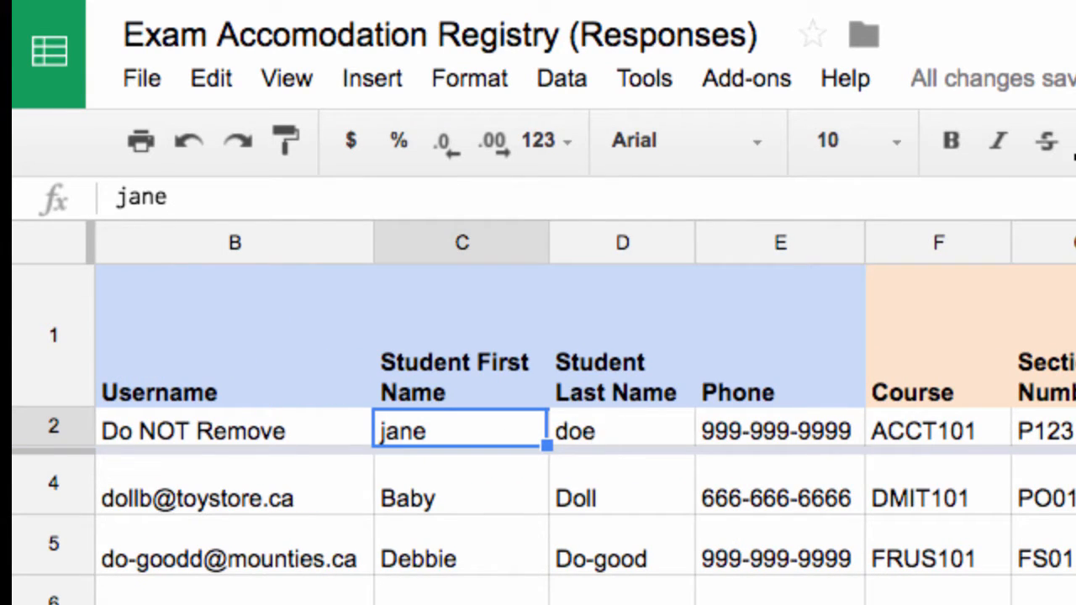
{"action": "key", "text": "alt+Down"}
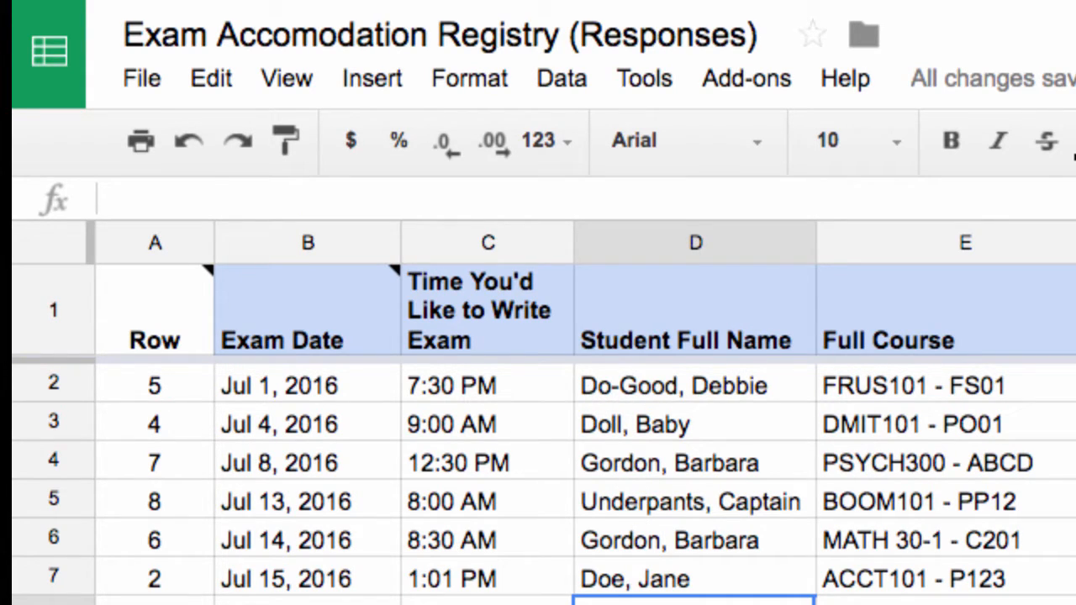
{"action": "key", "text": "alt+Up"}
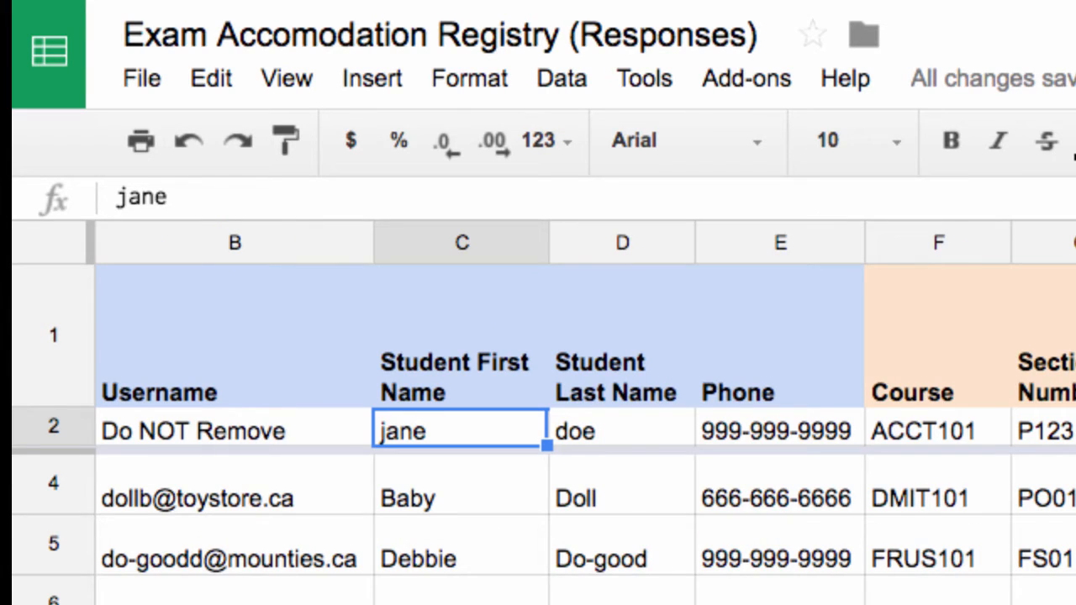
Step: Examine the row 2 formulas for Student Full Name, Instructor Name, Full Course and Row on Form Responses 1
{"action": "scroll", "coordinate": [538, 421], "scroll_direction": "right", "scroll_amount": 10}
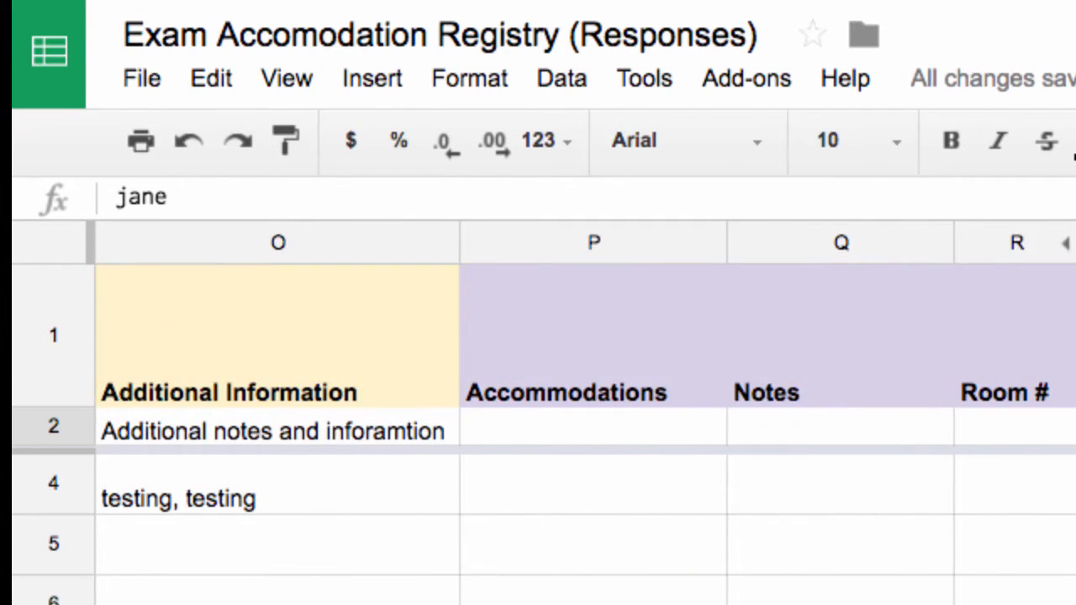
{"action": "scroll", "coordinate": [538, 420], "scroll_direction": "right", "scroll_amount": 4}
{"action": "left_click", "coordinate": [887, 432]}
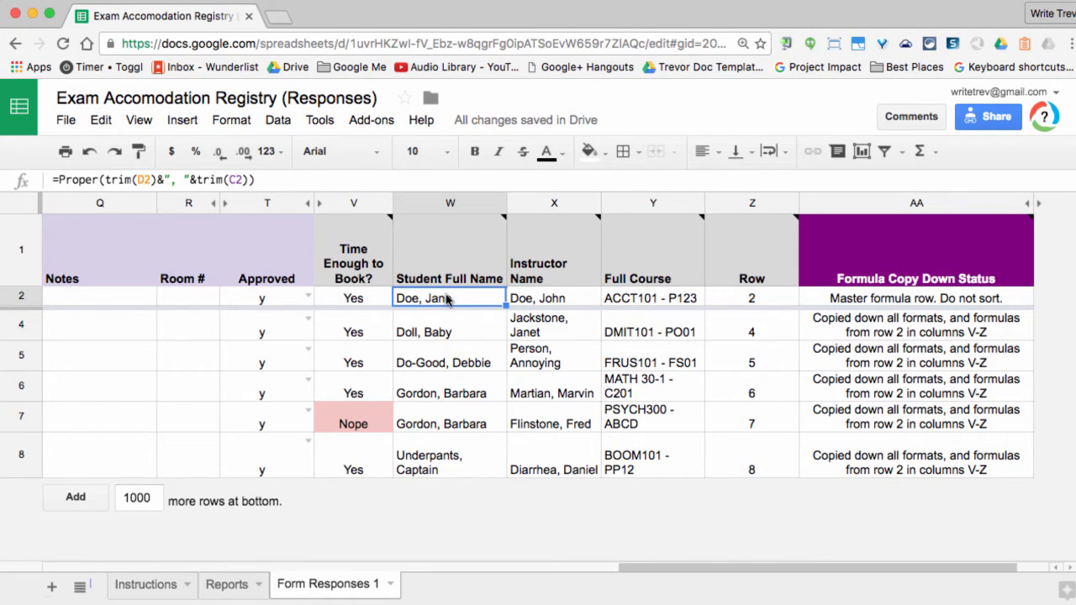
{"action": "left_click", "coordinate": [563, 298]}
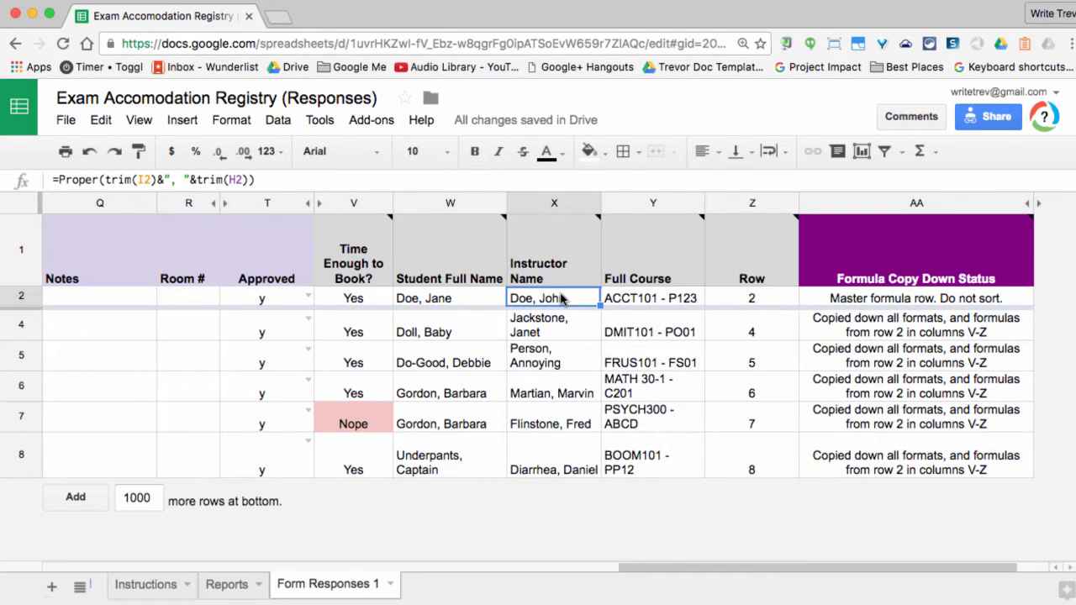
{"action": "left_click", "coordinate": [636, 300]}
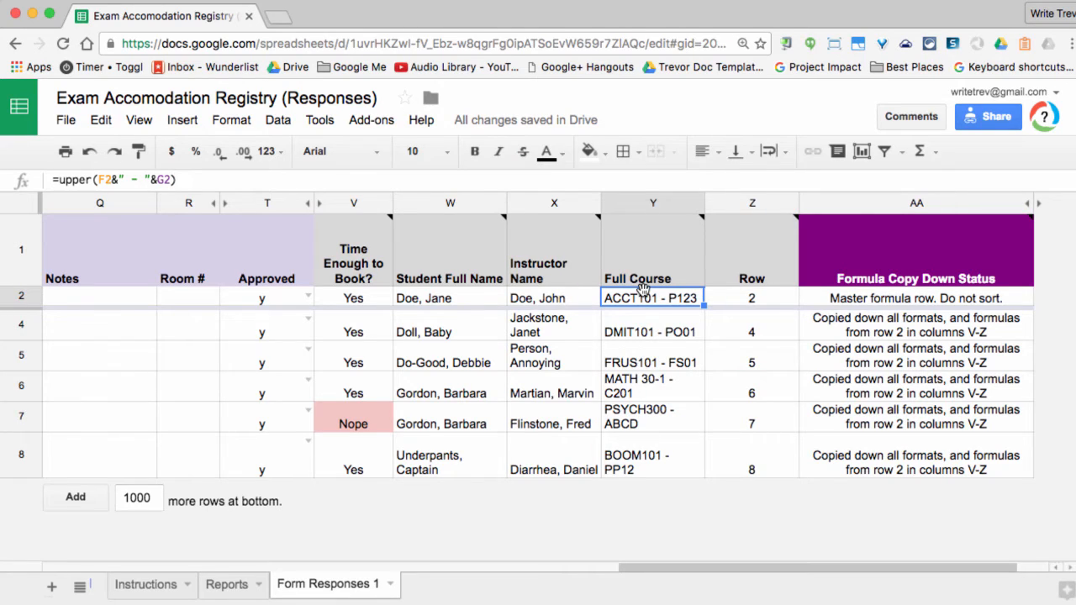
{"action": "left_click", "coordinate": [752, 300]}
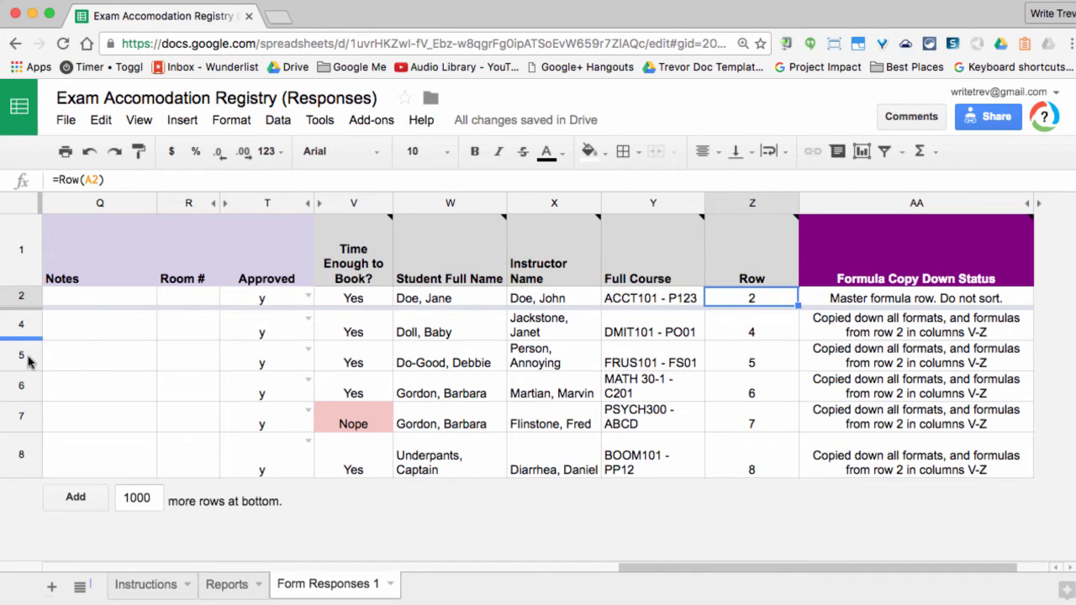
Step: Compare the Row numbers on the Reports sheet with the matching rows on Form Responses 1
{"action": "left_click", "coordinate": [240, 588]}
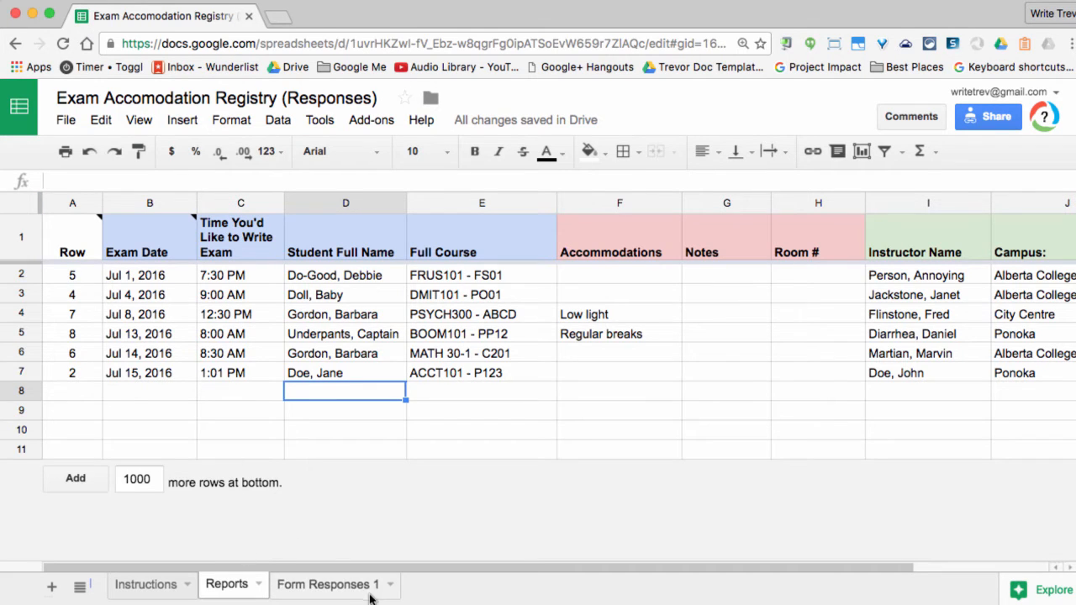
{"action": "left_click", "coordinate": [334, 587]}
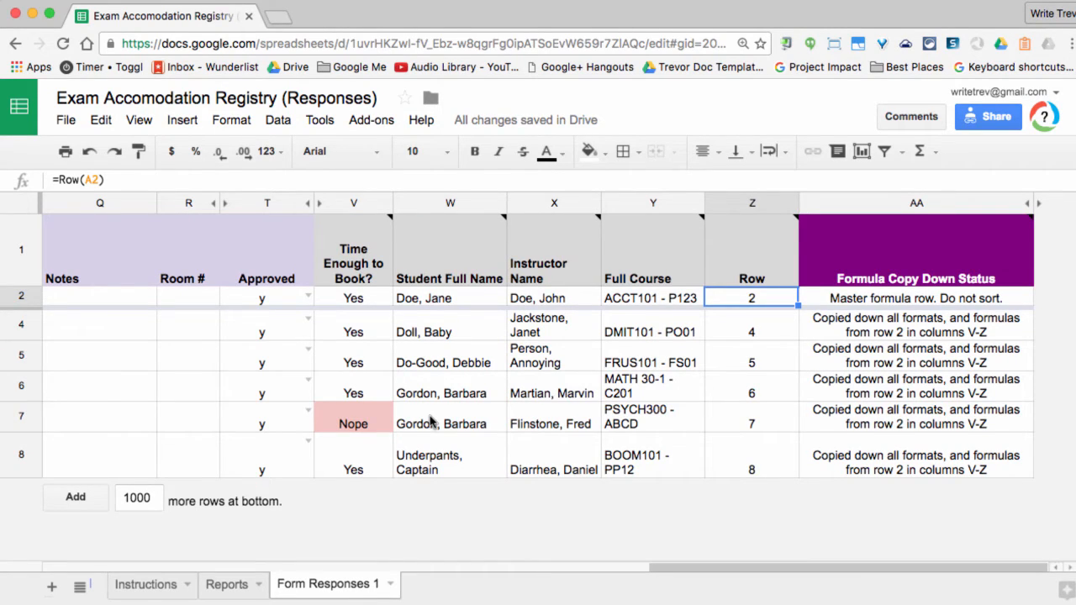
{"action": "left_click", "coordinate": [225, 587]}
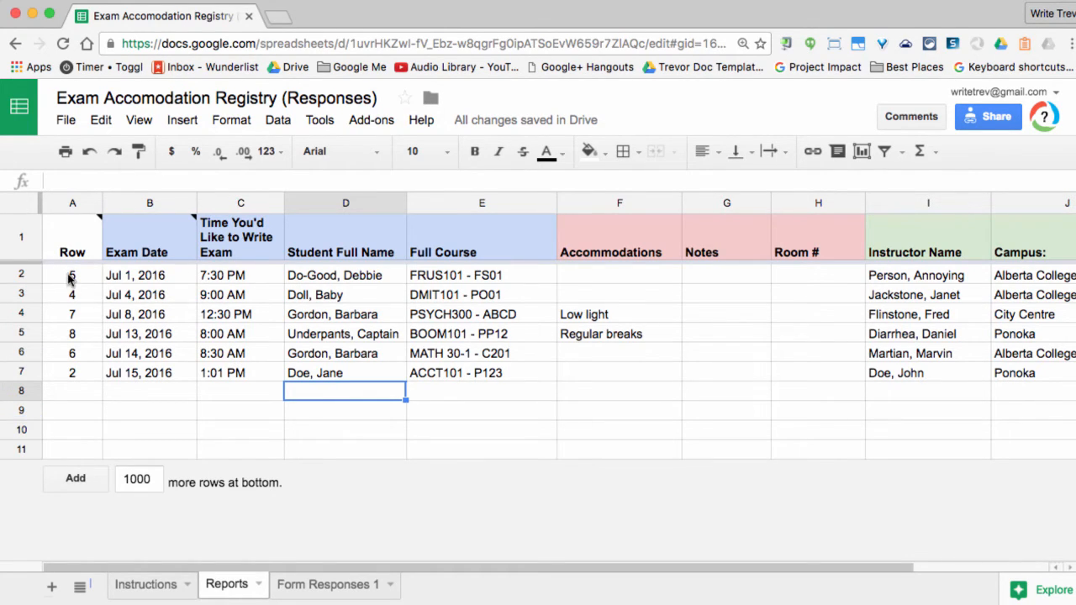
{"action": "left_click", "coordinate": [305, 593]}
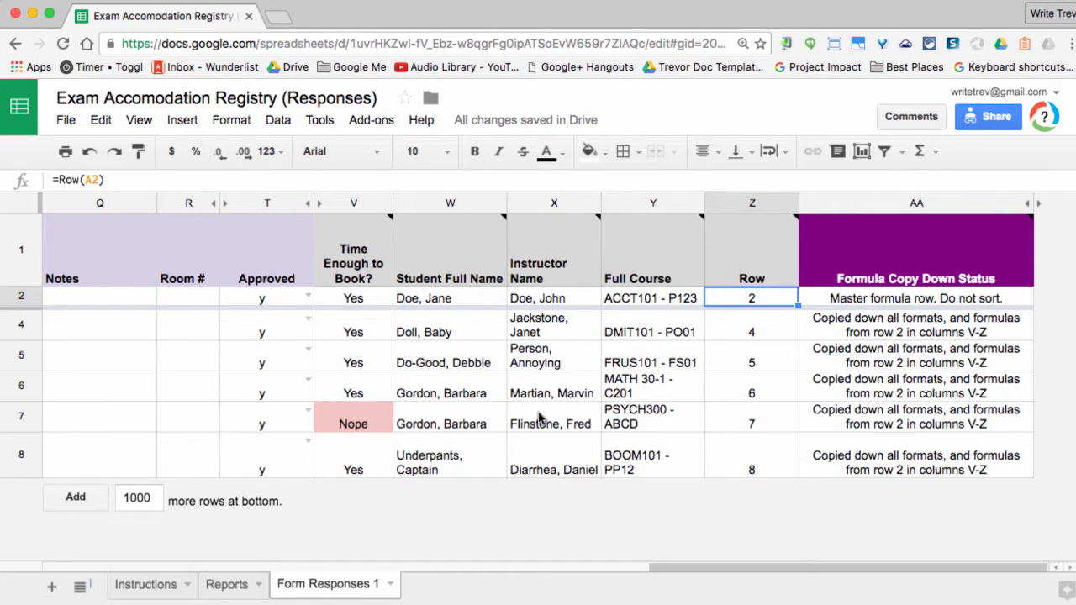
{"action": "left_click", "coordinate": [227, 585]}
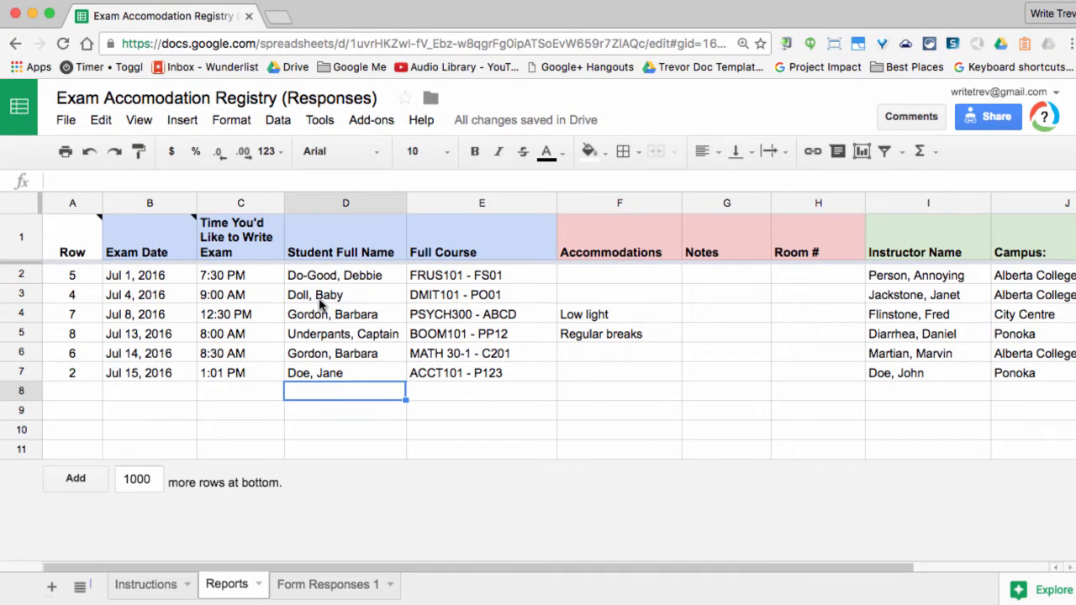
Step: Examine the query formula in cell A1 of Reports and the Approved column on Form Responses 1 that it filters by
{"action": "left_click", "coordinate": [67, 225]}
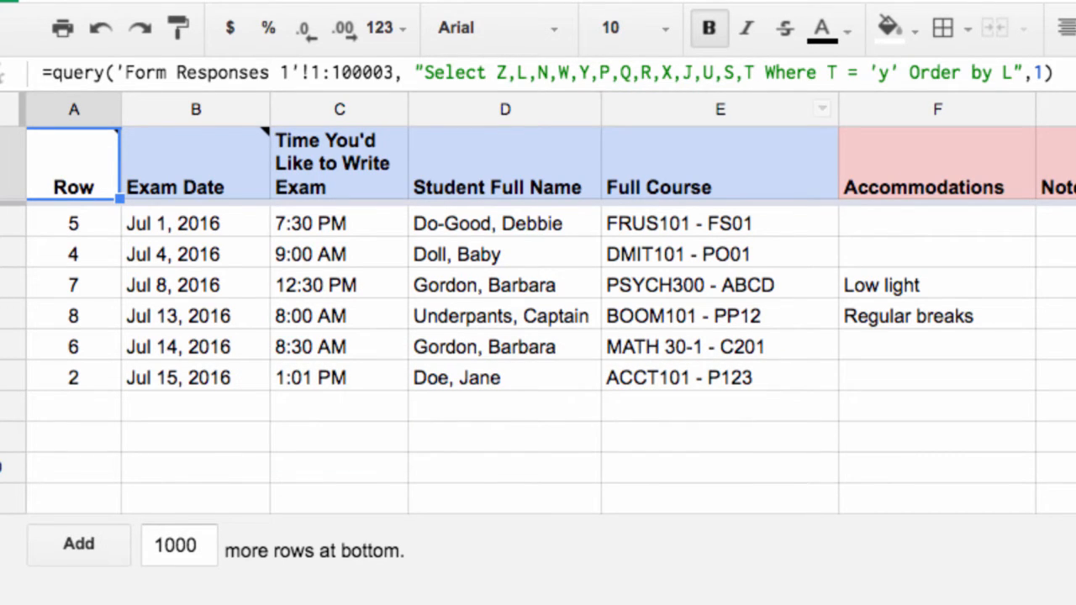
{"action": "left_click", "coordinate": [656, 604]}
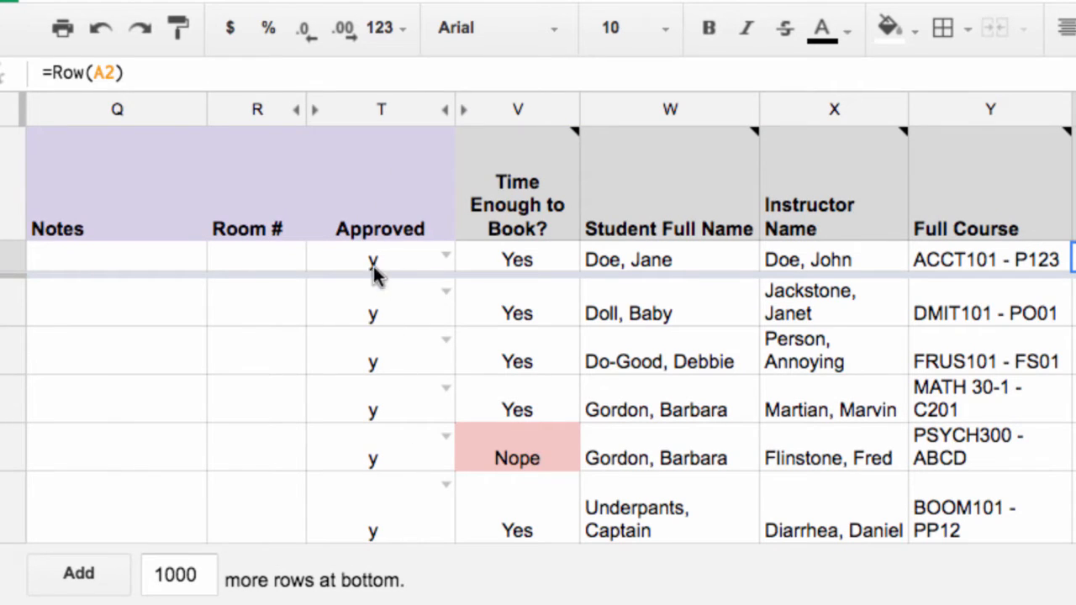
Step: Examine the Reports query formula's ordering by column L against the order of the Exam Date column
{"action": "left_click", "coordinate": [370, 603]}
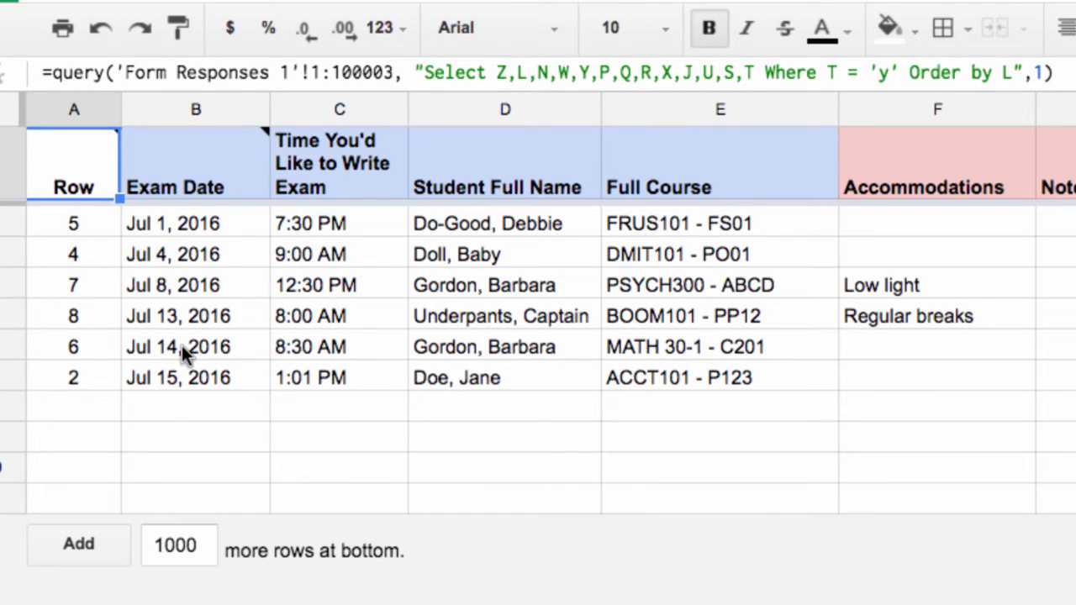
{"action": "left_click", "coordinate": [471, 604]}
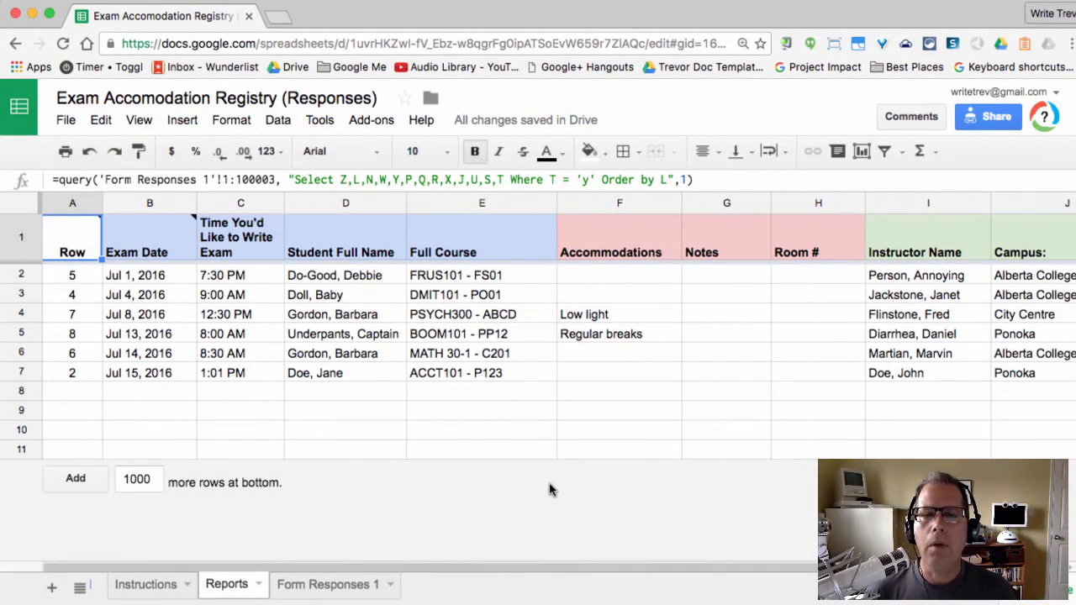
{"action": "left_click", "coordinate": [550, 455]}
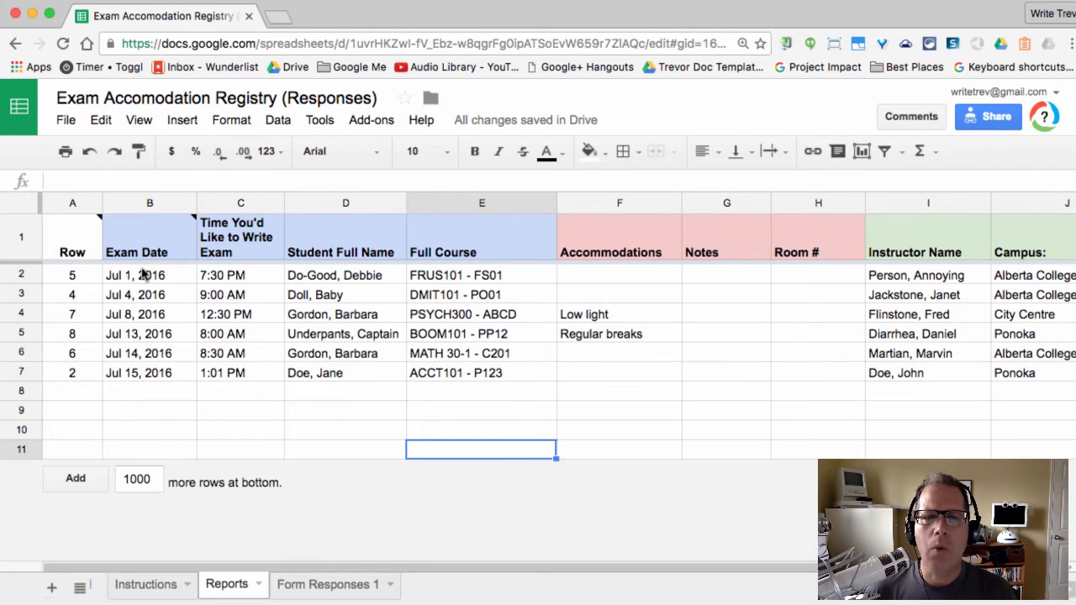
Step: Show the Ponoka filter view on Reports and examine the values its Campus column filters by
{"action": "left_click", "coordinate": [1017, 205]}
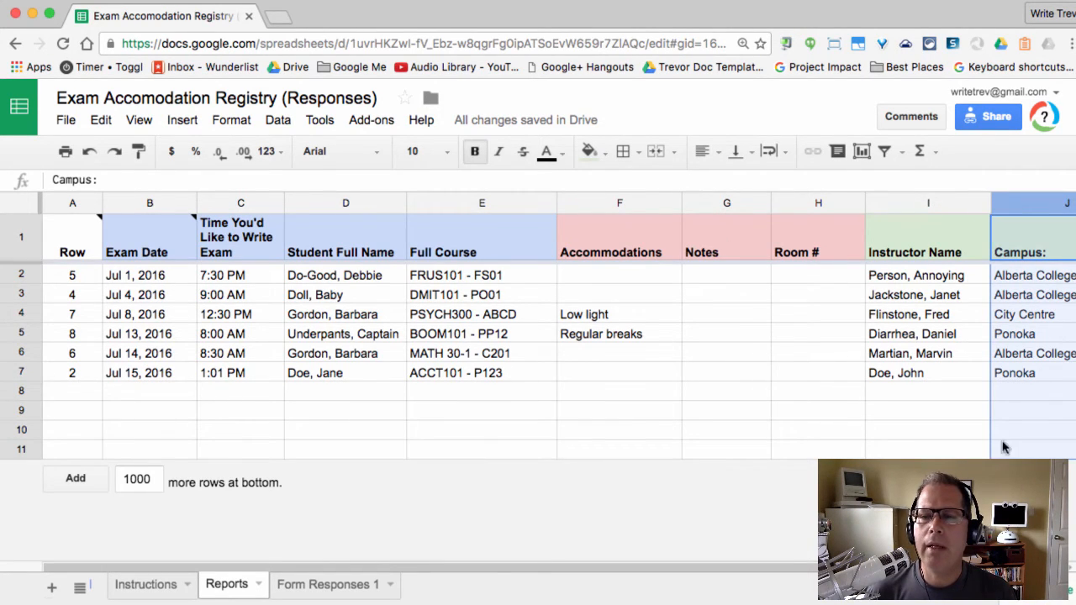
{"action": "left_click_drag", "start_coordinate": [946, 567], "coordinate": [1000, 568]}
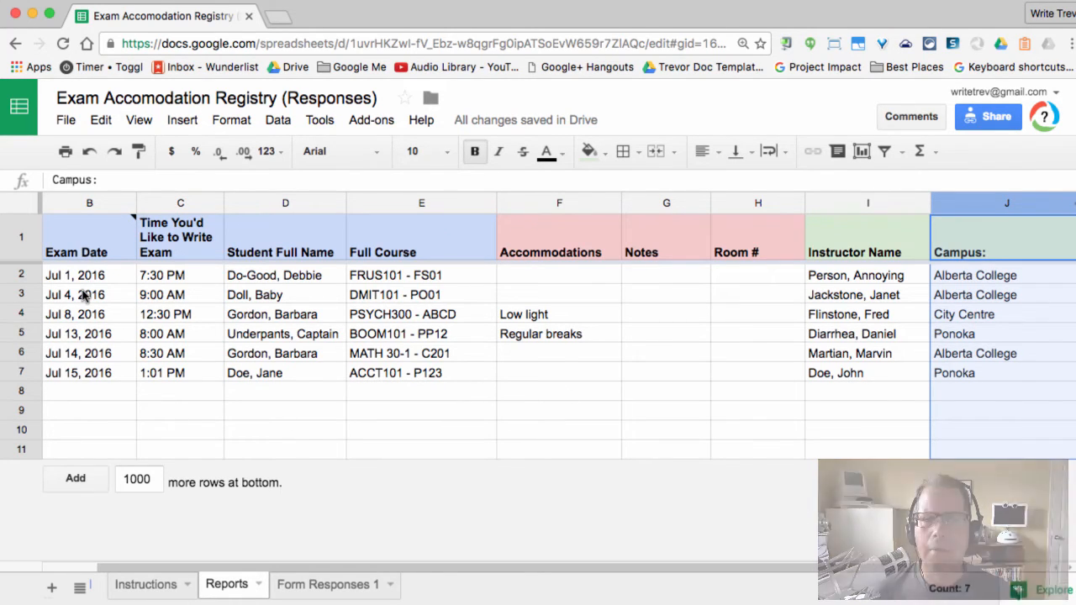
{"action": "left_click", "coordinate": [902, 153]}
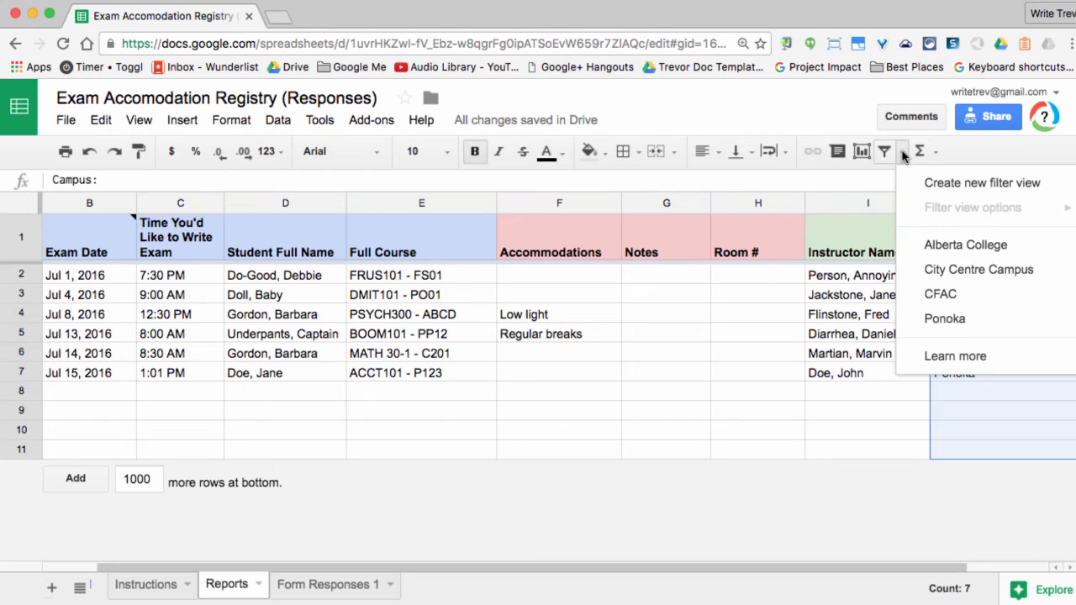
{"action": "left_click", "coordinate": [943, 319]}
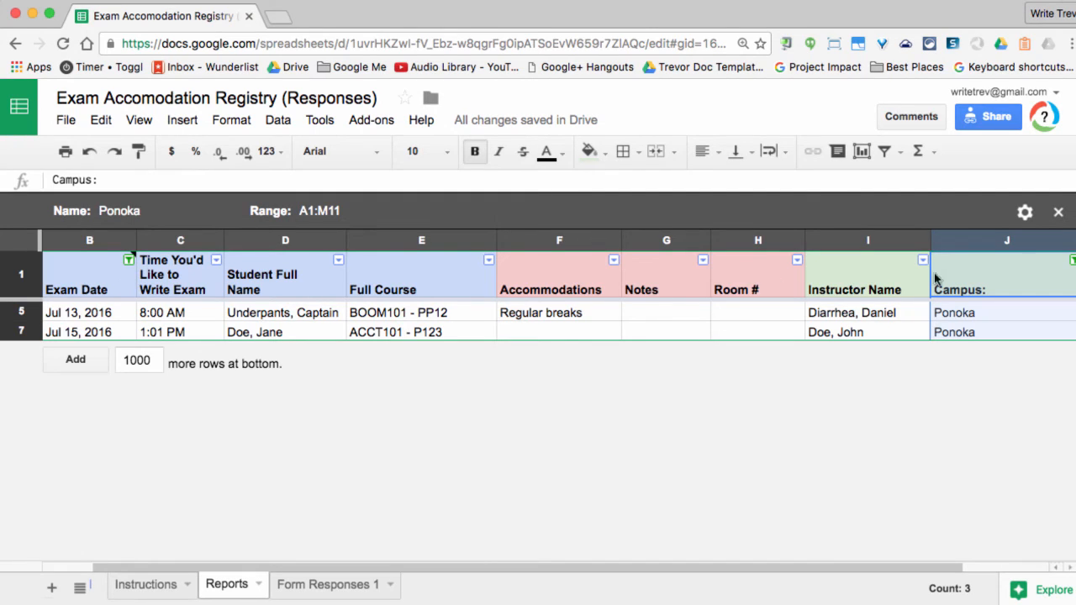
{"action": "left_click", "coordinate": [1072, 262]}
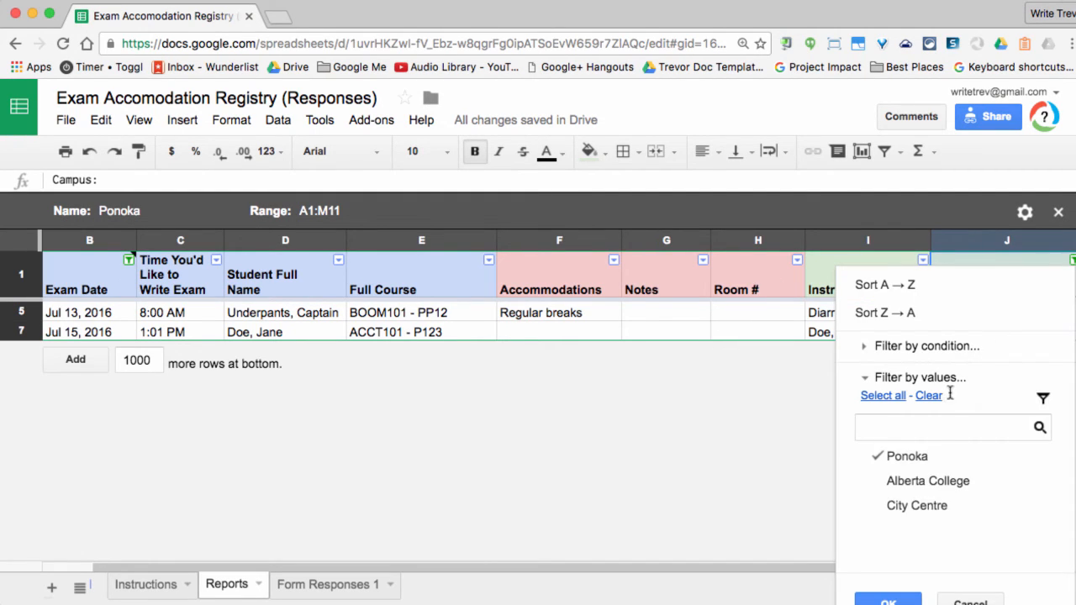
{"action": "left_click", "coordinate": [731, 432]}
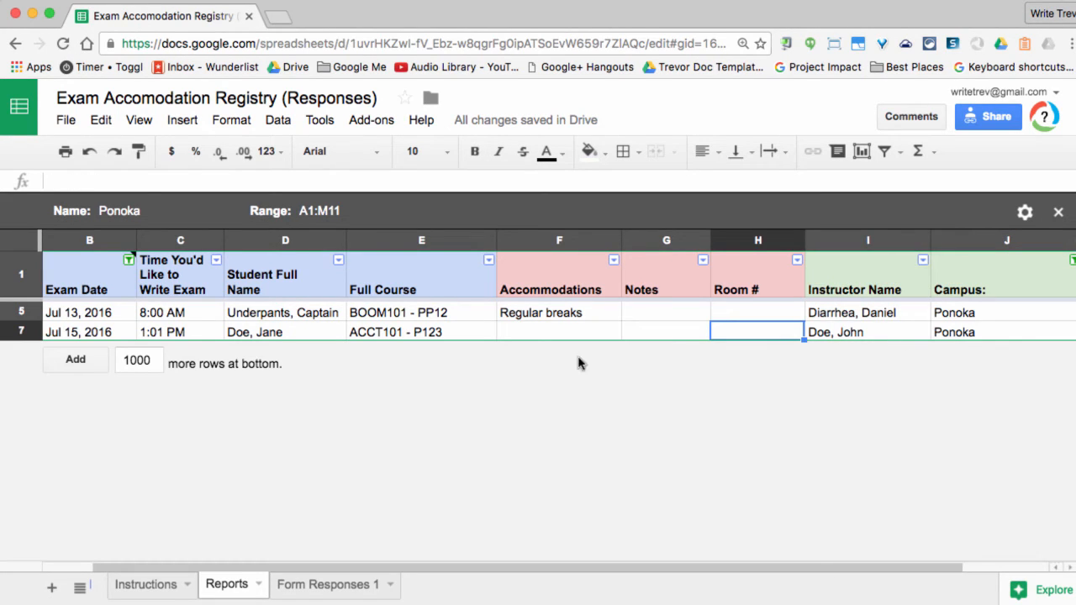
Step: Examine the Exam Date filter condition in the Ponoka view, trying Date is before, restoring Date is after yesterday, and cancelling the filter settings
{"action": "mouse_move", "coordinate": [127, 263]}
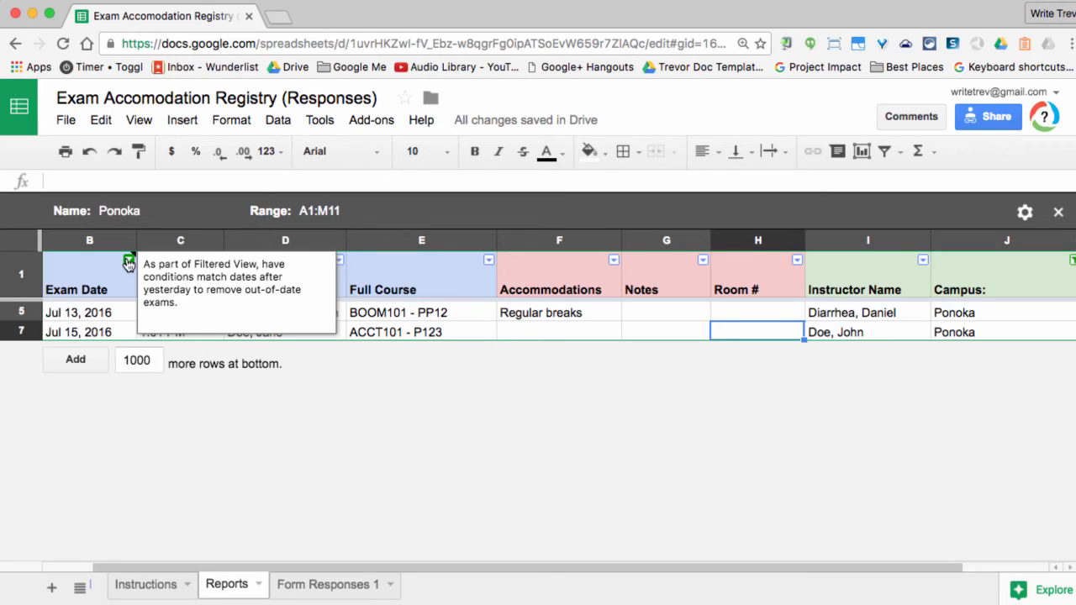
{"action": "left_click", "coordinate": [128, 263]}
{"action": "left_click", "coordinate": [191, 444]}
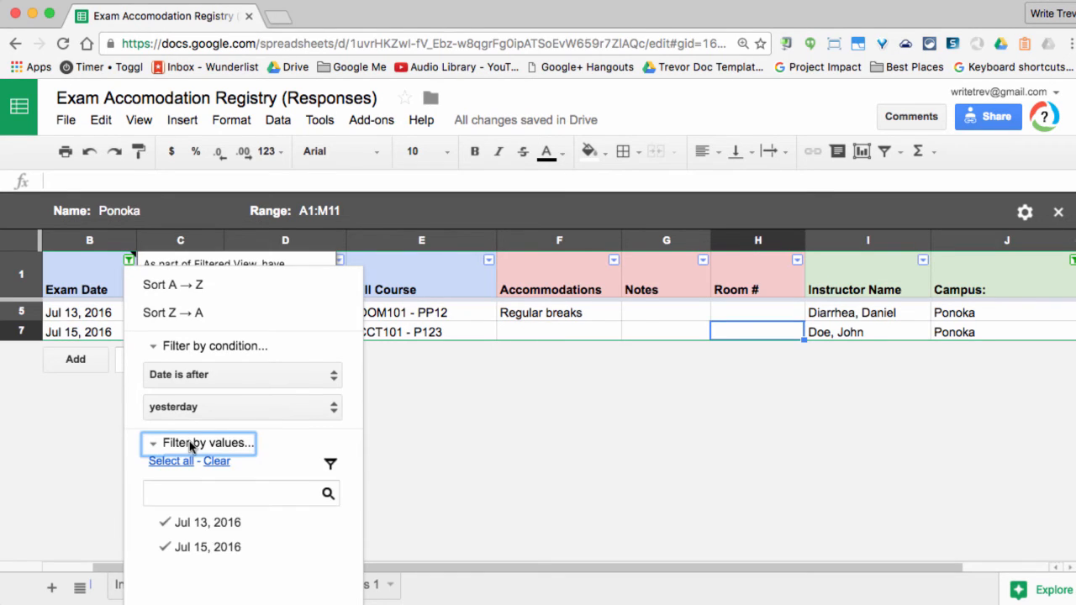
{"action": "left_click", "coordinate": [211, 442]}
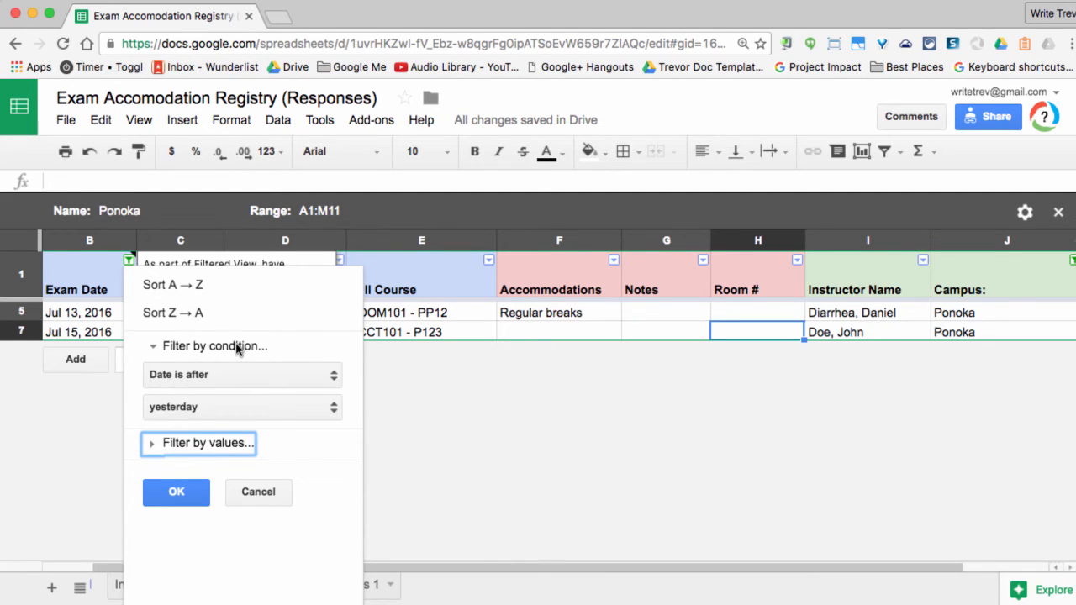
{"action": "left_click", "coordinate": [282, 378]}
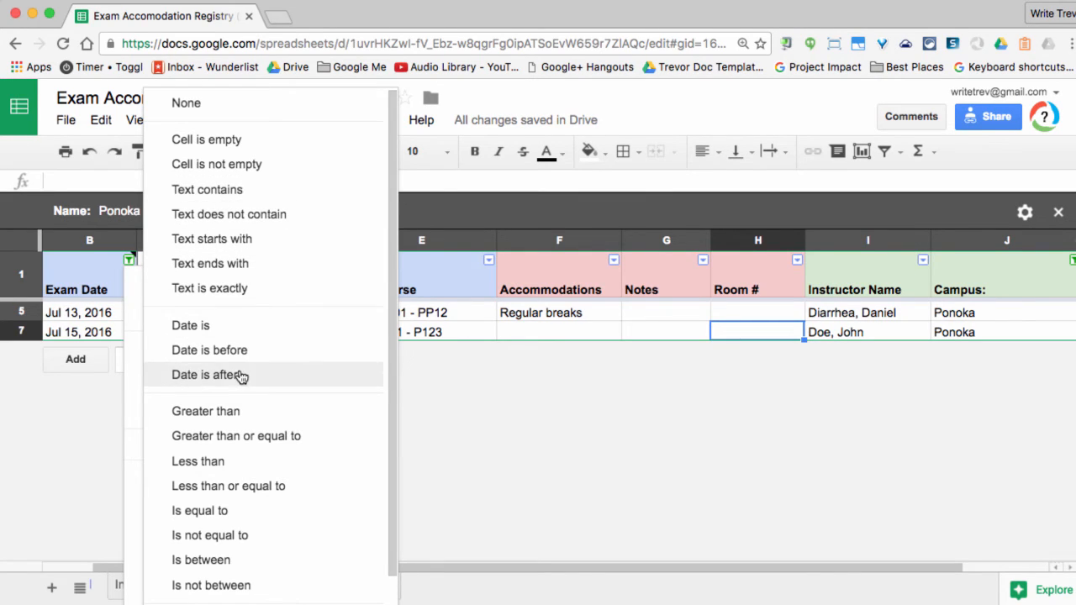
{"action": "left_click", "coordinate": [222, 349]}
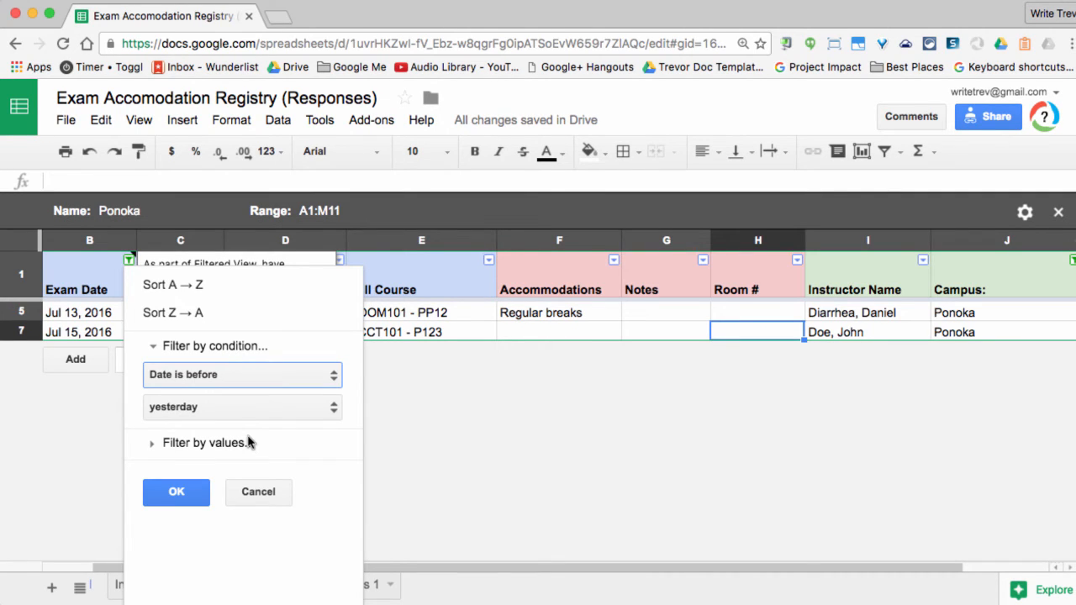
{"action": "left_click", "coordinate": [269, 380]}
{"action": "left_click", "coordinate": [288, 396]}
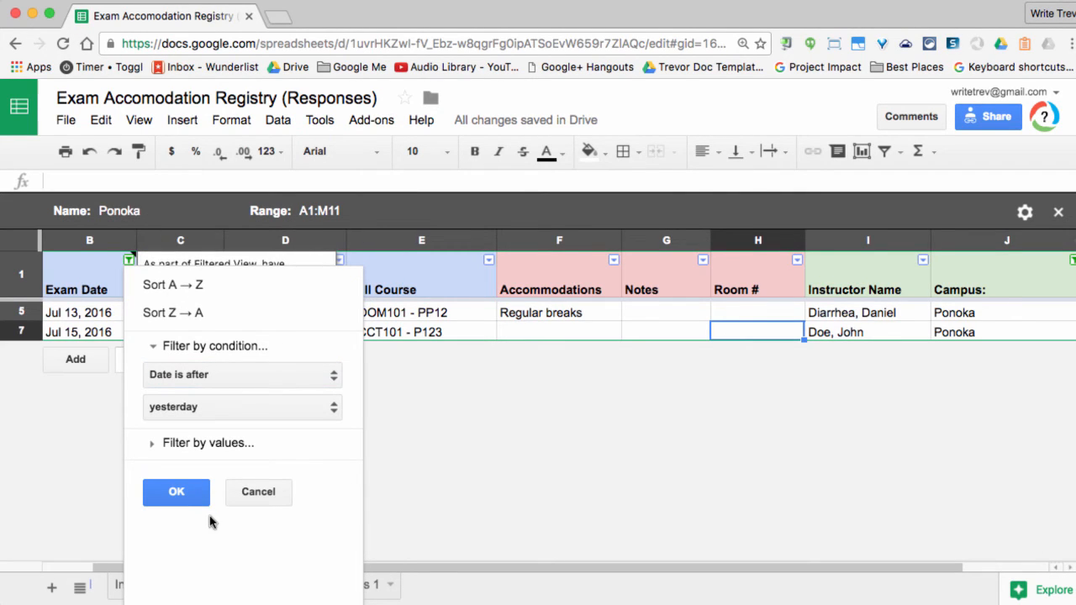
{"action": "left_click", "coordinate": [260, 494]}
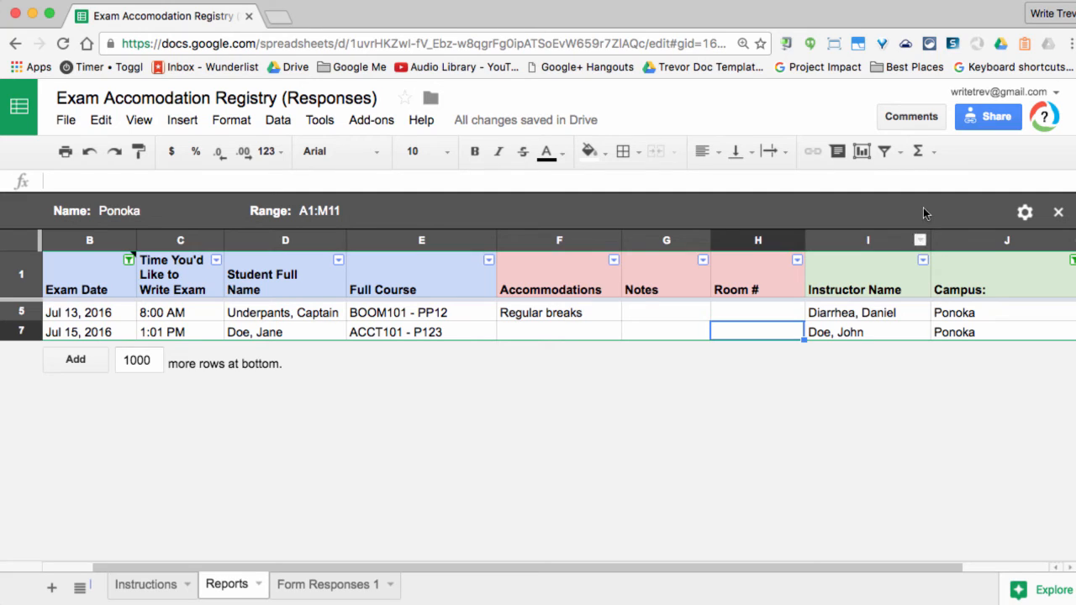
Step: Show the CFAC and Alberta College filter views in turn and return Reports to no filter view
{"action": "left_click", "coordinate": [898, 152]}
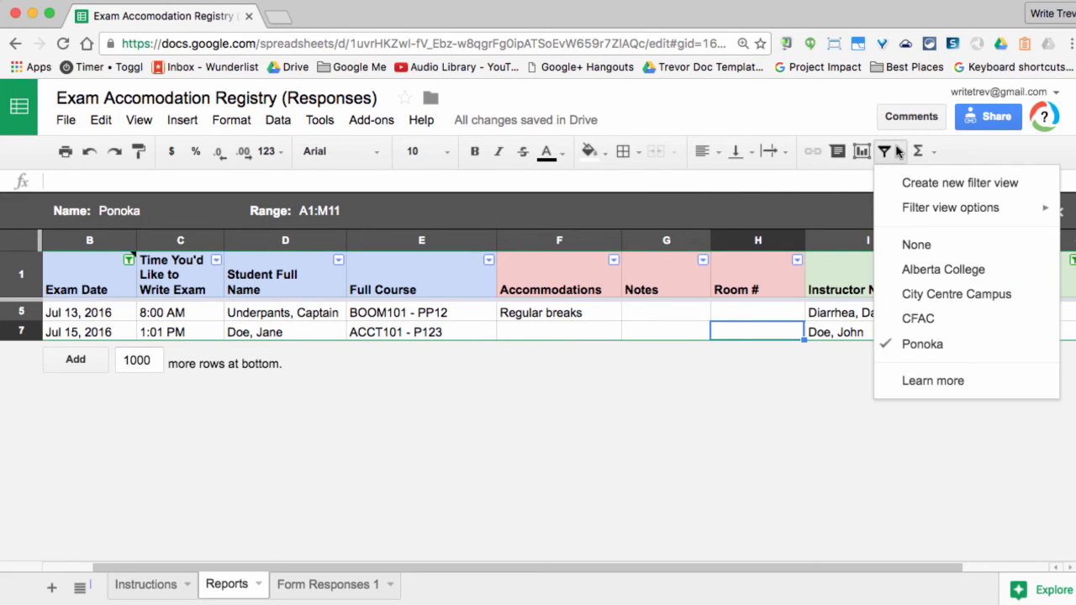
{"action": "left_click", "coordinate": [919, 316]}
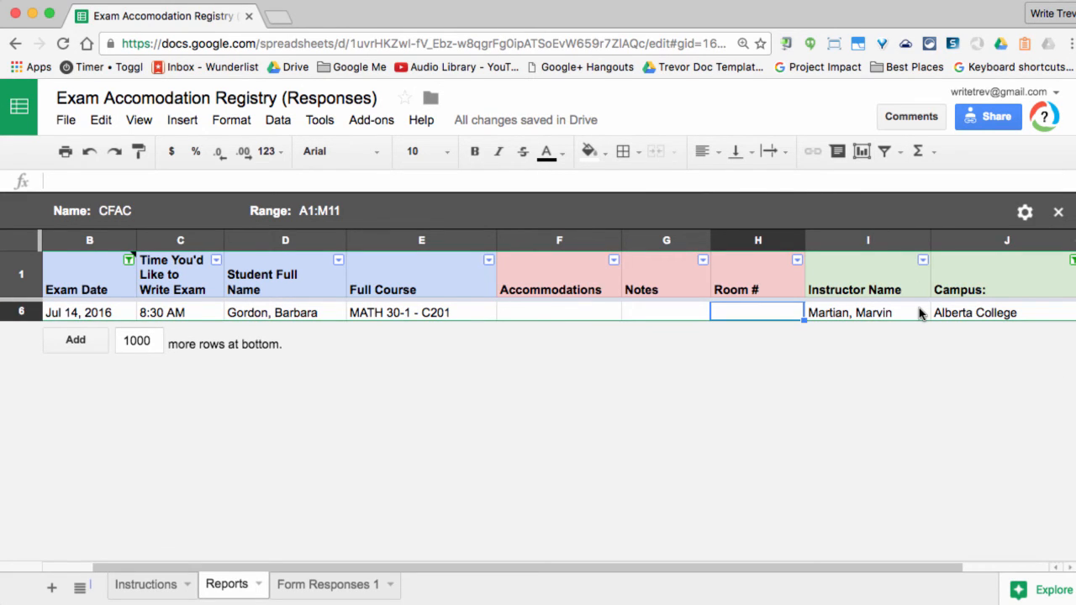
{"action": "left_click", "coordinate": [886, 152]}
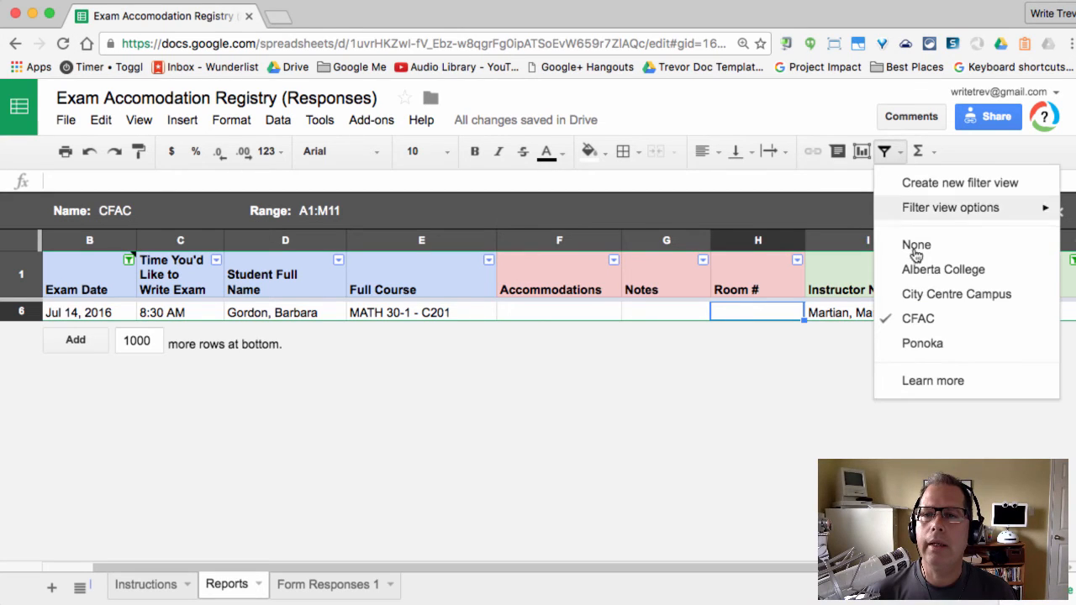
{"action": "left_click", "coordinate": [920, 270]}
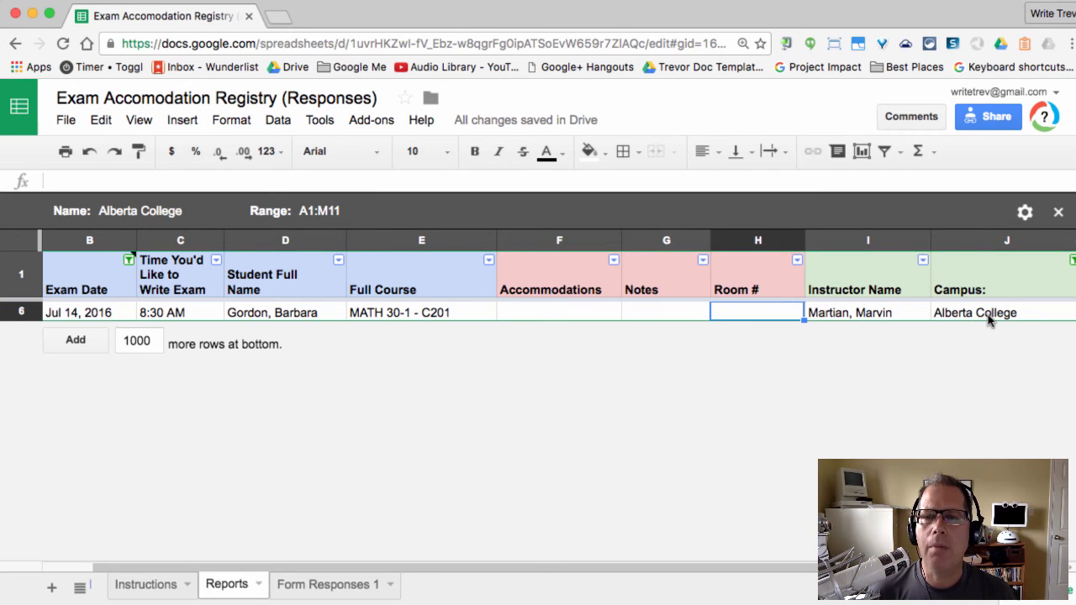
{"action": "left_click", "coordinate": [898, 149]}
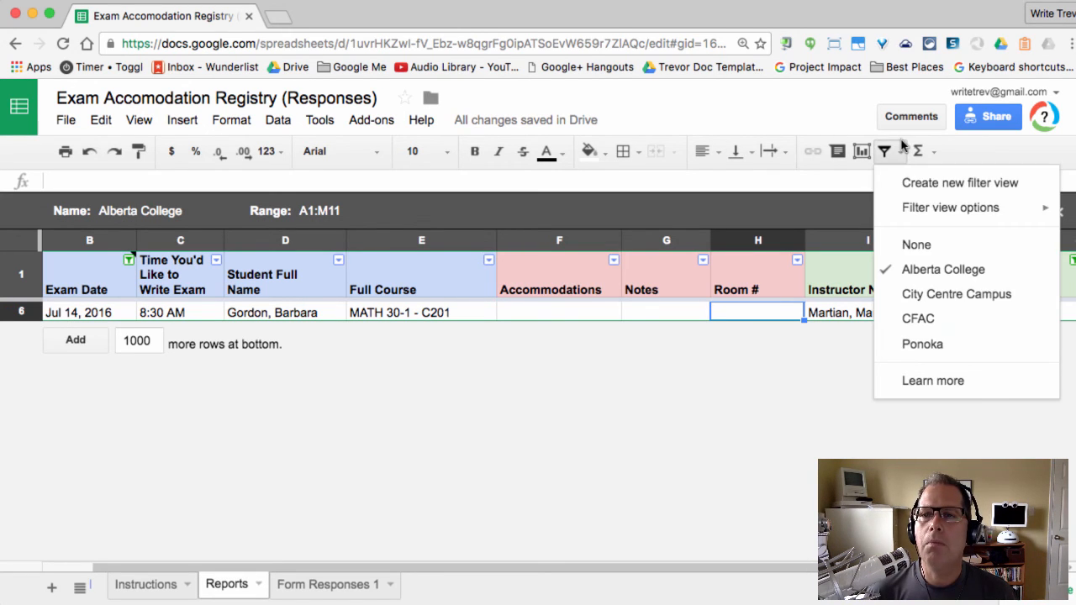
{"action": "left_click", "coordinate": [918, 245]}
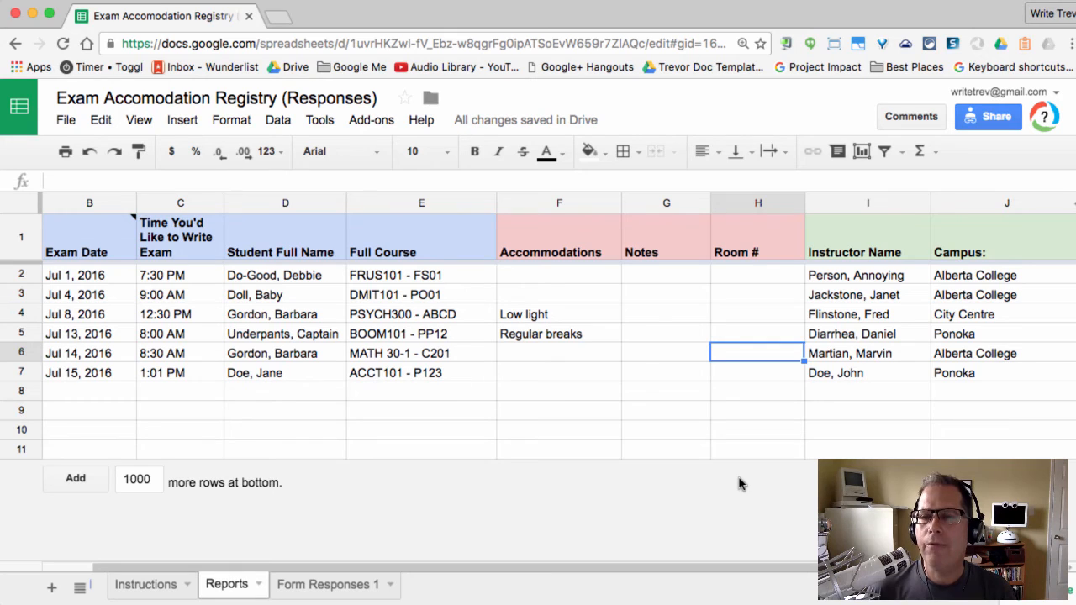
{"action": "left_click", "coordinate": [904, 150]}
{"action": "left_click", "coordinate": [826, 114]}
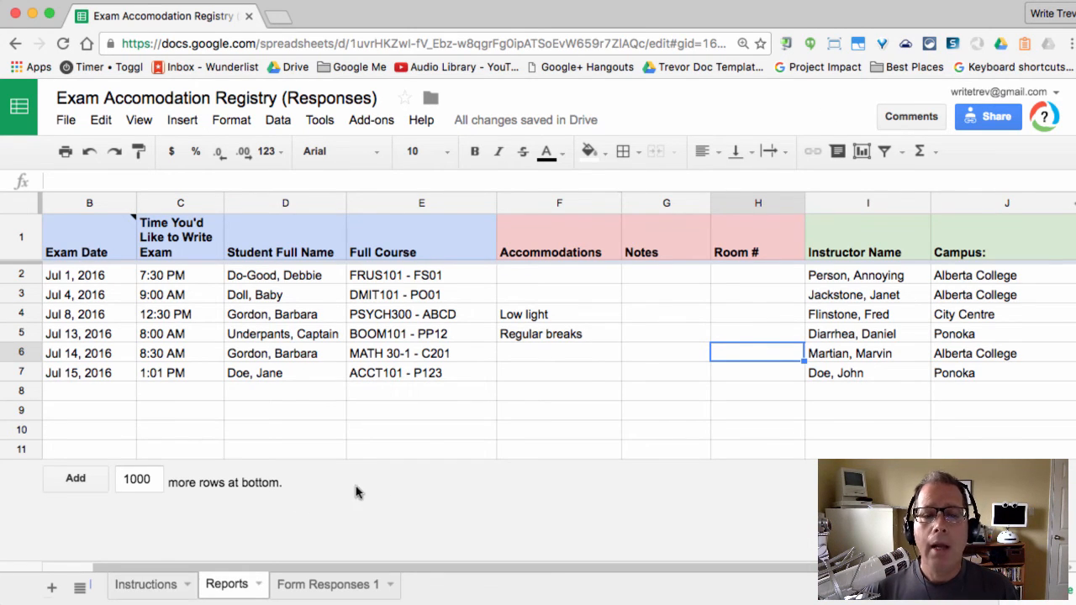
Step: Examine the row 2 formulas for Time Enough to Book and Full Course on Form Responses 1
{"action": "left_click", "coordinate": [336, 586]}
{"action": "mouse_move", "coordinate": [352, 283]}
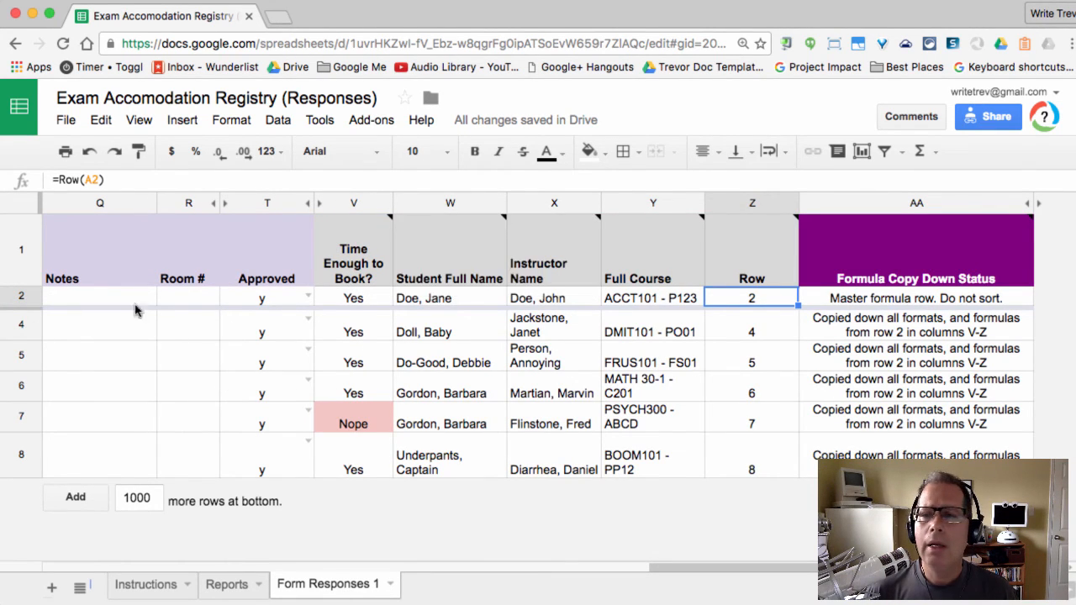
{"action": "left_click", "coordinate": [382, 303]}
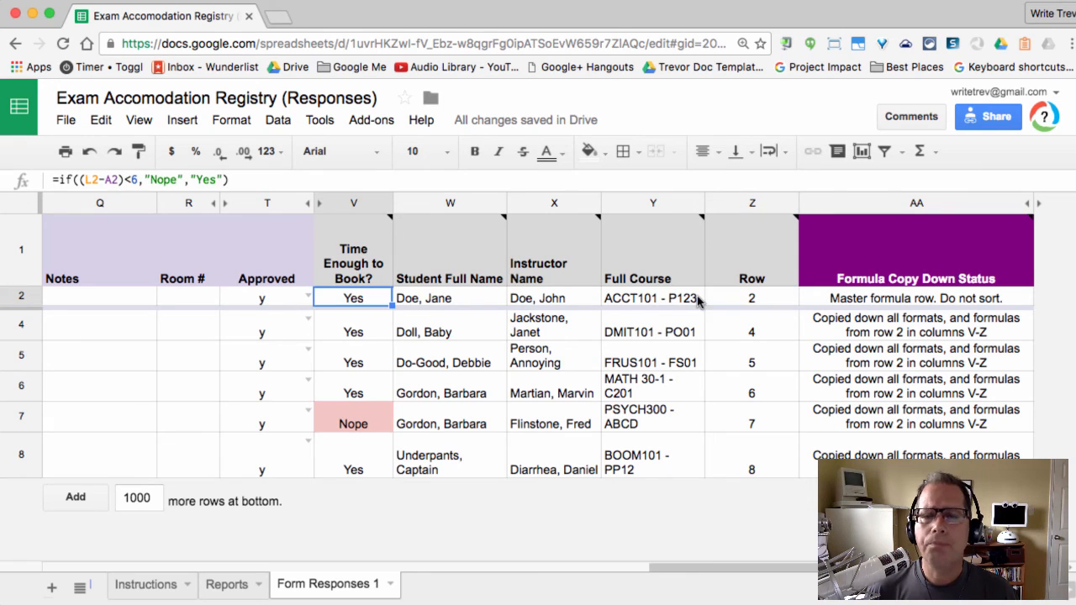
{"action": "left_click", "coordinate": [682, 302]}
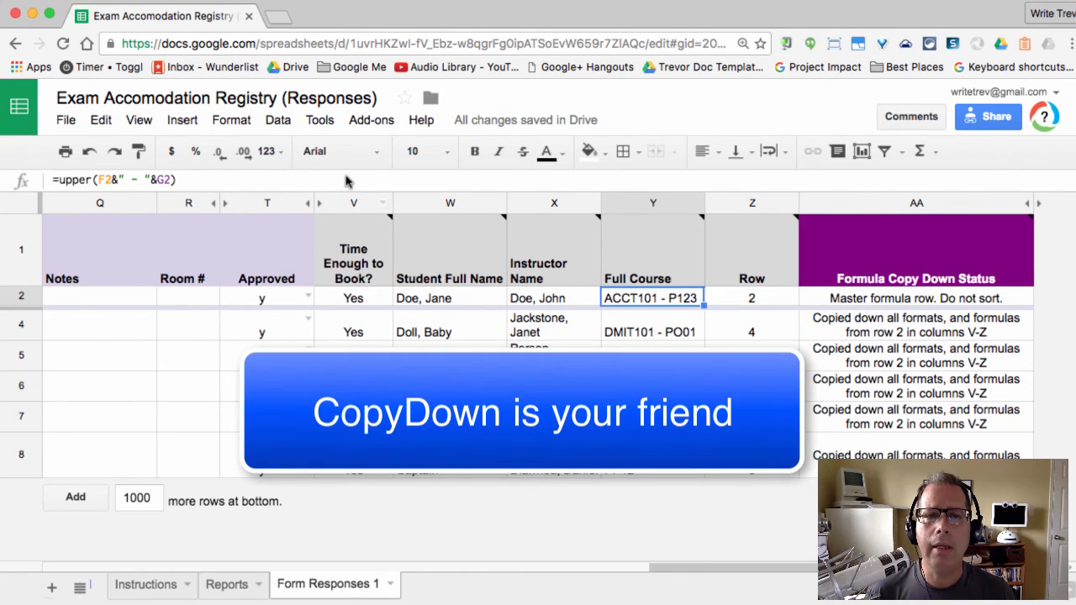
Step: Examine the copyDown add-on's available options and the columns from Campus to Approved on Form Responses 1
{"action": "left_click", "coordinate": [362, 122]}
{"action": "mouse_move", "coordinate": [385, 202]}
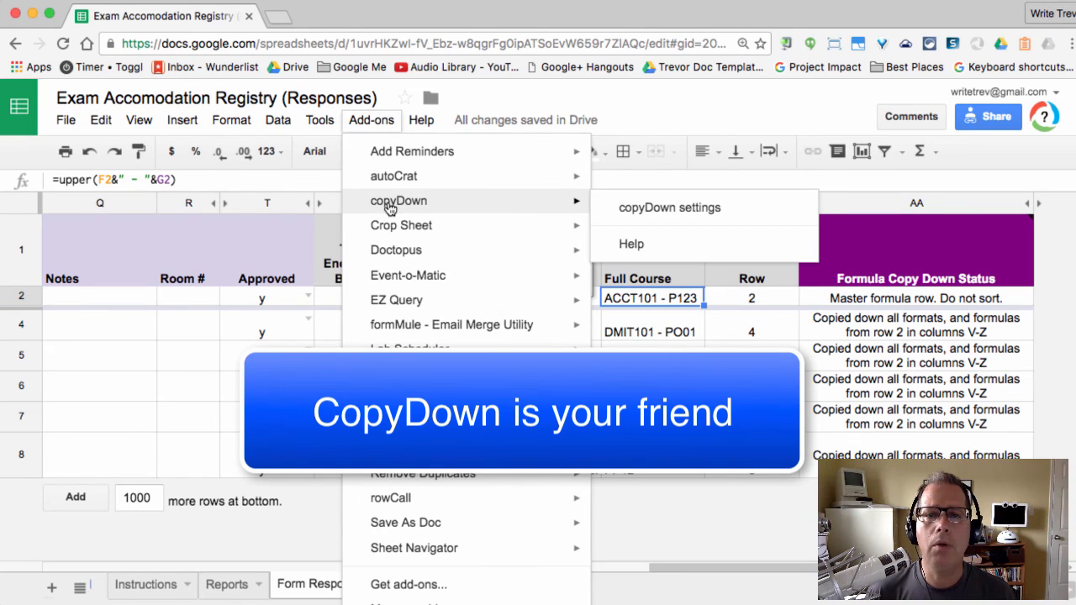
{"action": "left_click", "coordinate": [309, 179]}
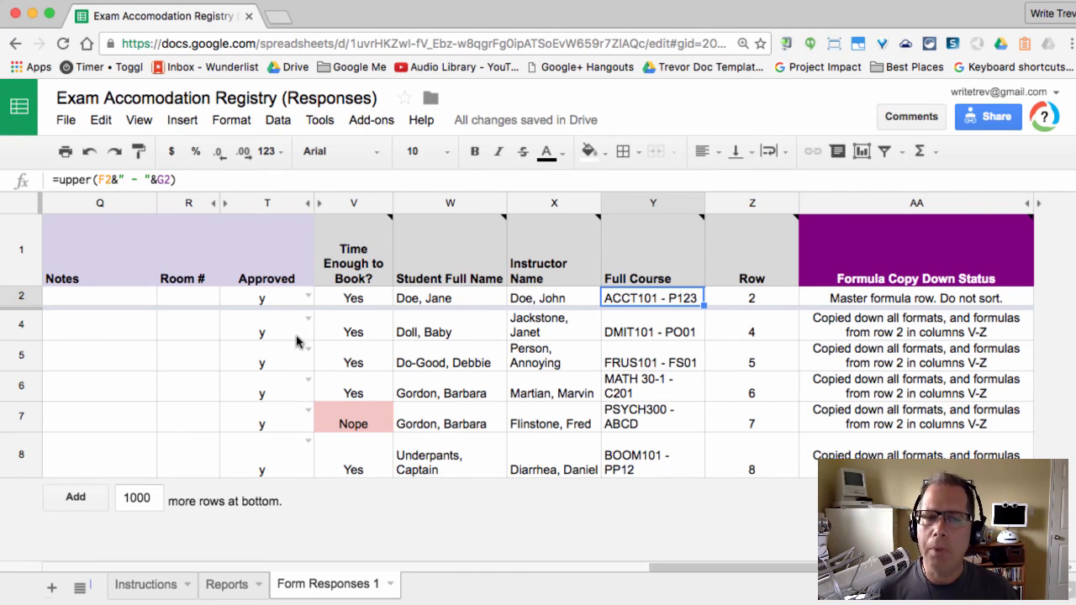
{"action": "left_click_drag", "start_coordinate": [679, 570], "coordinate": [415, 570]}
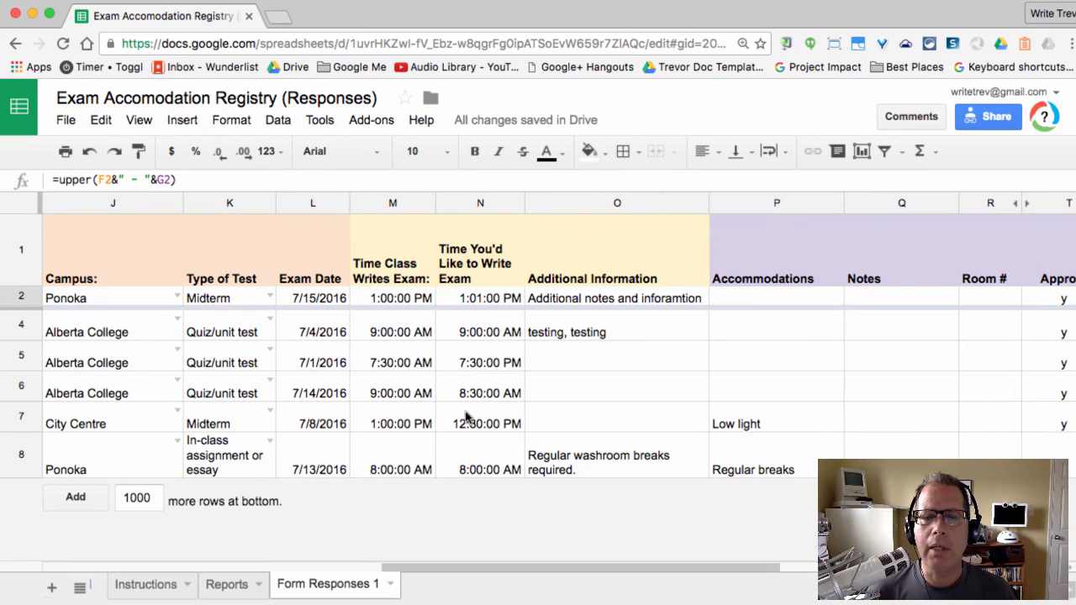
{"action": "left_click_drag", "start_coordinate": [695, 570], "coordinate": [911, 570]}
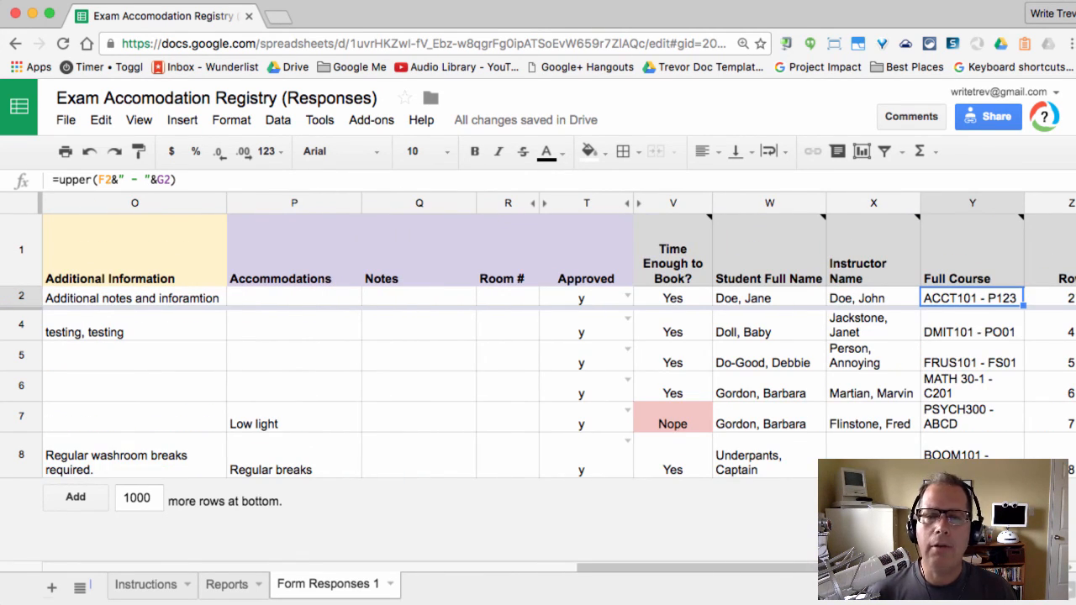